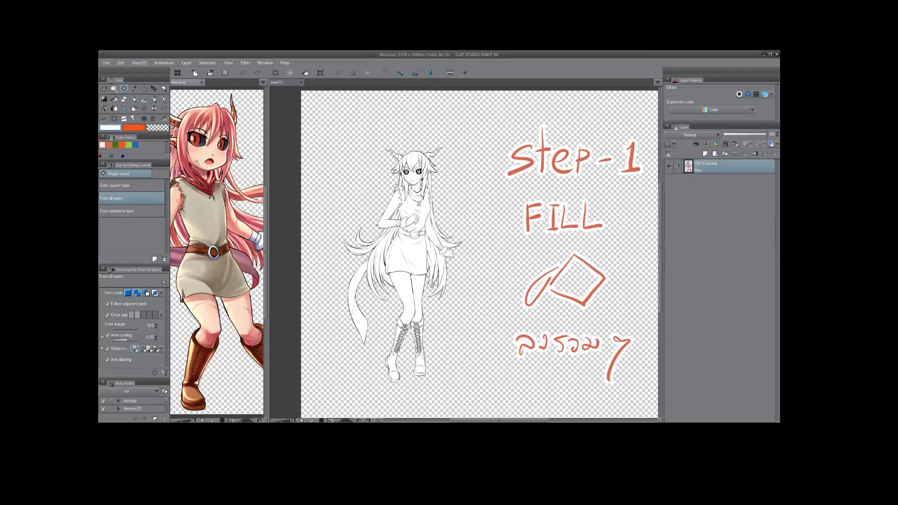
# Pick the Fill tool, sample the light skin colour from the reference character and return to the line art document.
pyautogui.click(114, 108)
pyautogui.hotkey('ctrl', 'd')
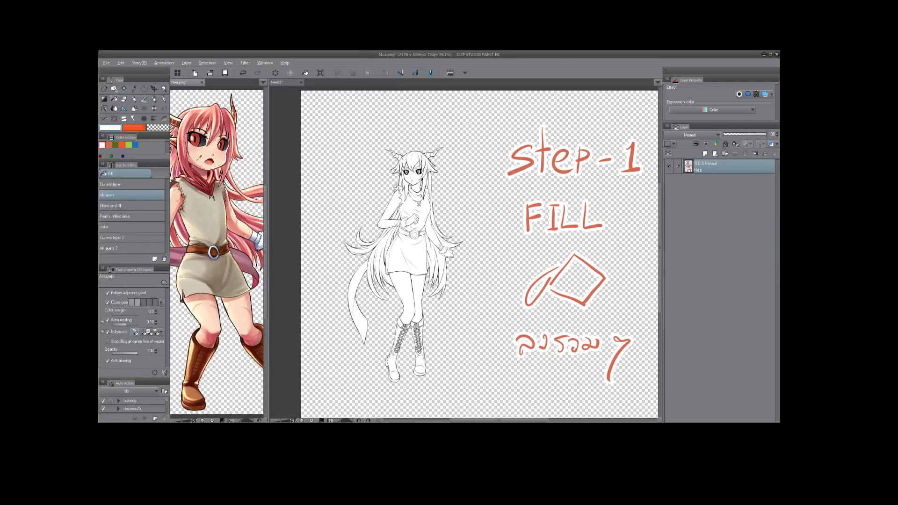
pyautogui.keyDown('alt'); pyautogui.click(200, 157); pyautogui.keyUp('alt')
pyautogui.hotkey('ctrl', 'Tab')
pyautogui.scroll(5, 480, 185)
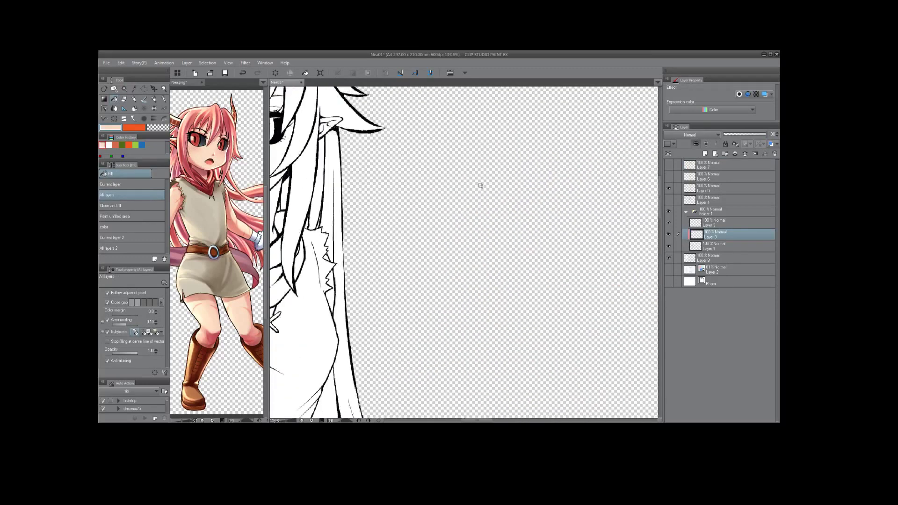
# Try to fill the face and neck with skin colour on the layer inside Folder 1, and undo it.
pyautogui.moveTo(480, 185); pyautogui.dragTo(541, 242)
pyautogui.scroll(2, 541, 243)
pyautogui.click(432, 189)
pyautogui.click(448, 251)
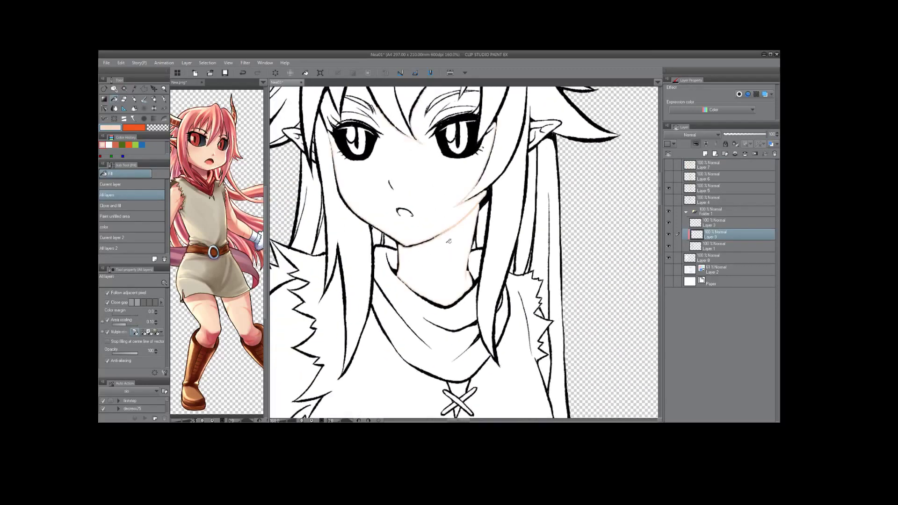
pyautogui.hotkey('ctrl', 'z')
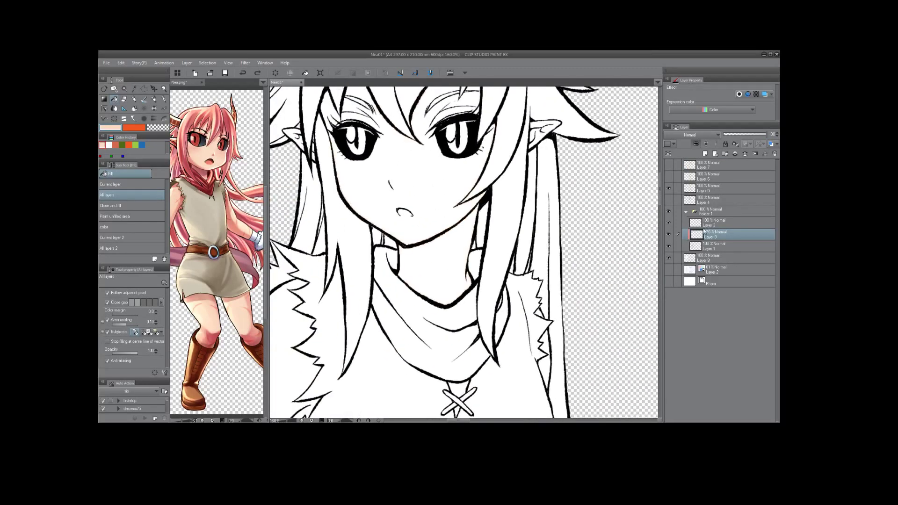
# Move the active layer out of Folder 1 to just below it and fill the face and neck with skin colour.
pyautogui.moveTo(727, 244); pyautogui.dragTo(721, 253)
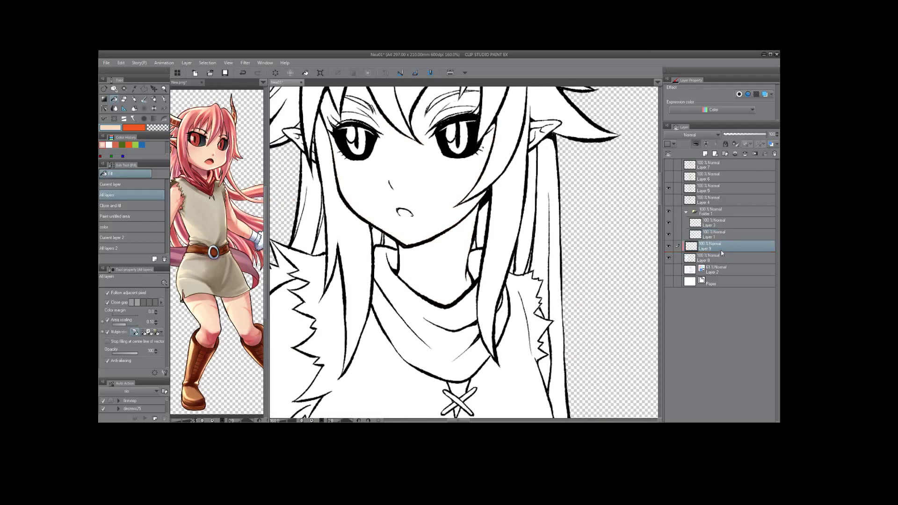
pyautogui.click(422, 193)
pyautogui.moveTo(465, 148); pyautogui.dragTo(485, 233)
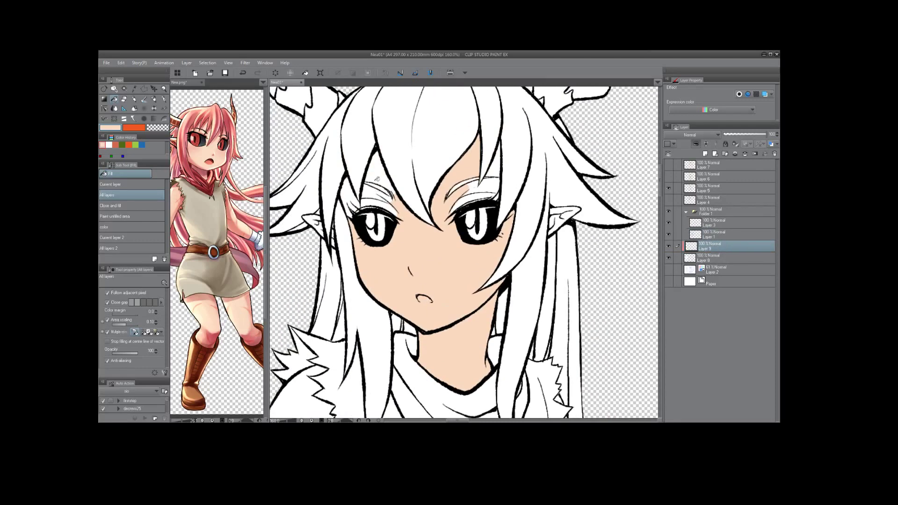
pyautogui.scroll(-1, 356, 197)
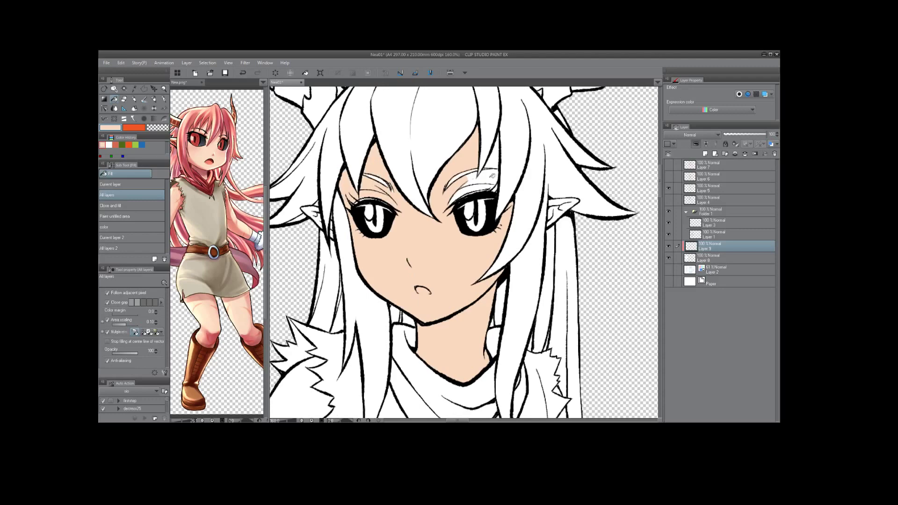
# Fill both bare arms and the lowered hand with the skin colour.
pyautogui.scroll(-5, 483, 177)
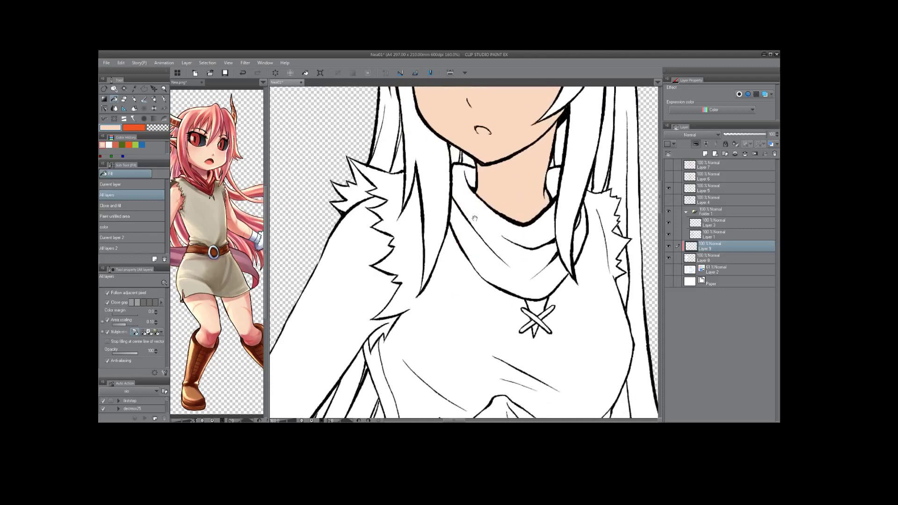
pyautogui.click(369, 271)
pyautogui.scroll(-5, 418, 270)
pyautogui.scroll(3, 452, 241)
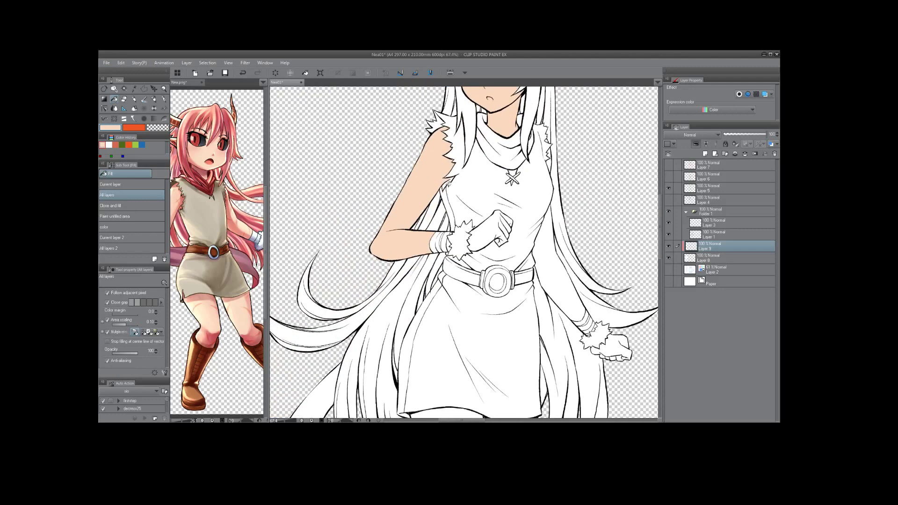
pyautogui.click(552, 257)
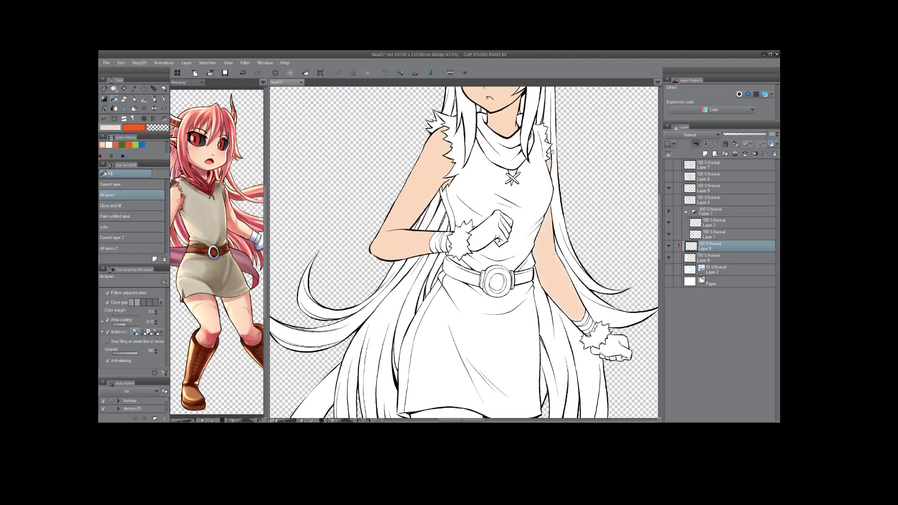
pyautogui.moveTo(585, 283); pyautogui.dragTo(586, 198)
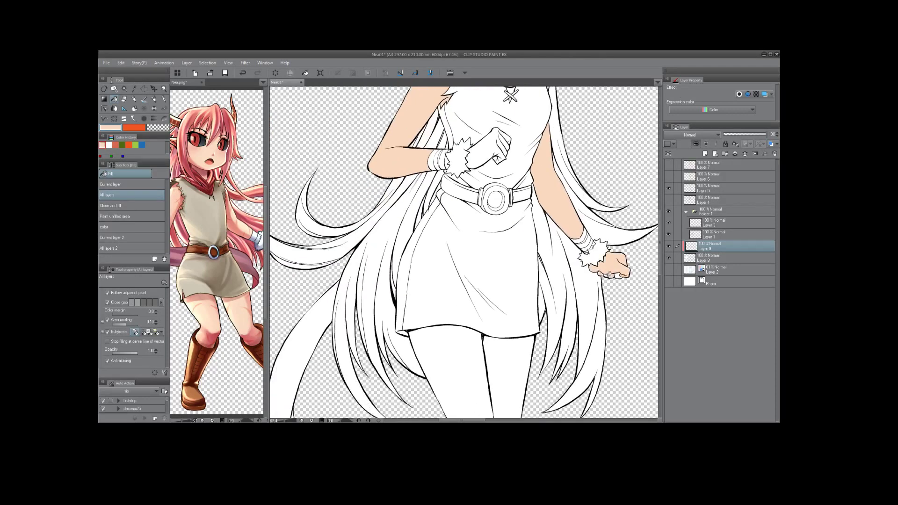
# Fill both legs between the skirt hem and the boots with the skin colour.
pyautogui.moveTo(511, 415); pyautogui.dragTo(567, 242)
pyautogui.click(582, 240)
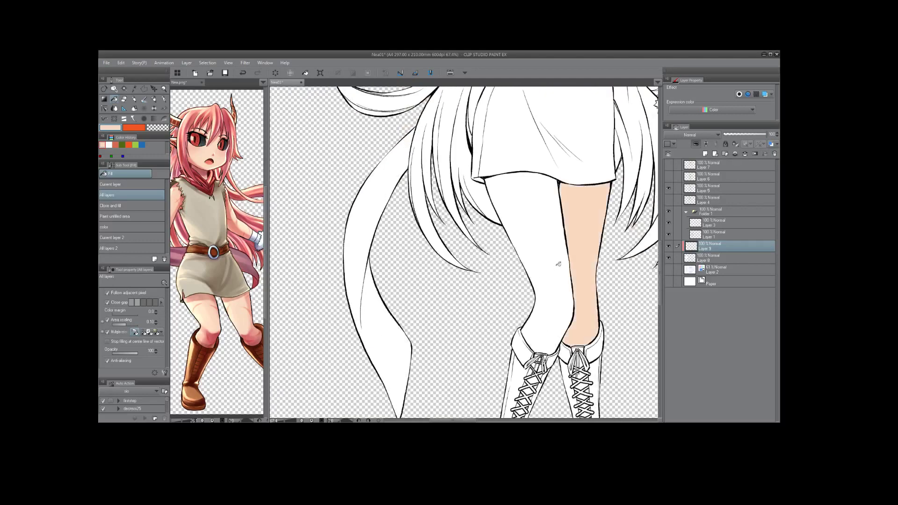
pyautogui.click(555, 263)
pyautogui.moveTo(528, 215); pyautogui.dragTo(563, 369)
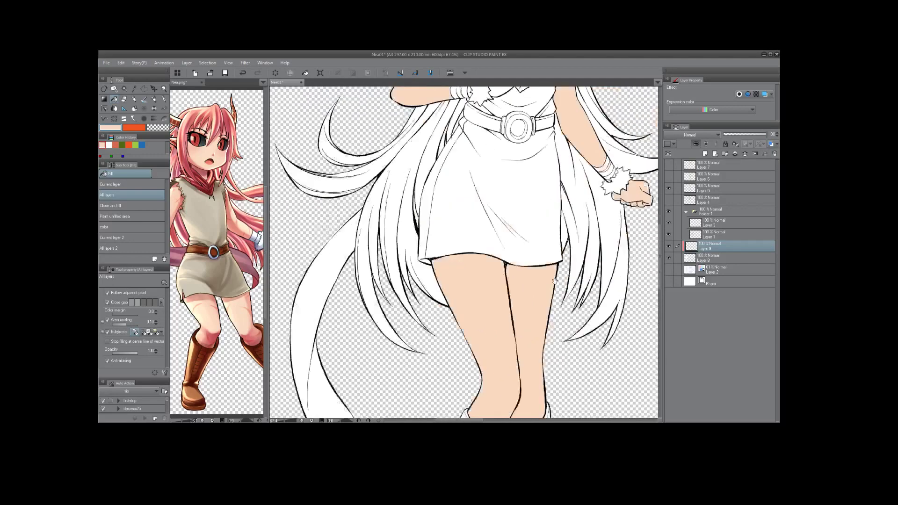
# Fill the raised hand and both pointed ears with the skin colour.
pyautogui.moveTo(572, 94); pyautogui.dragTo(545, 227)
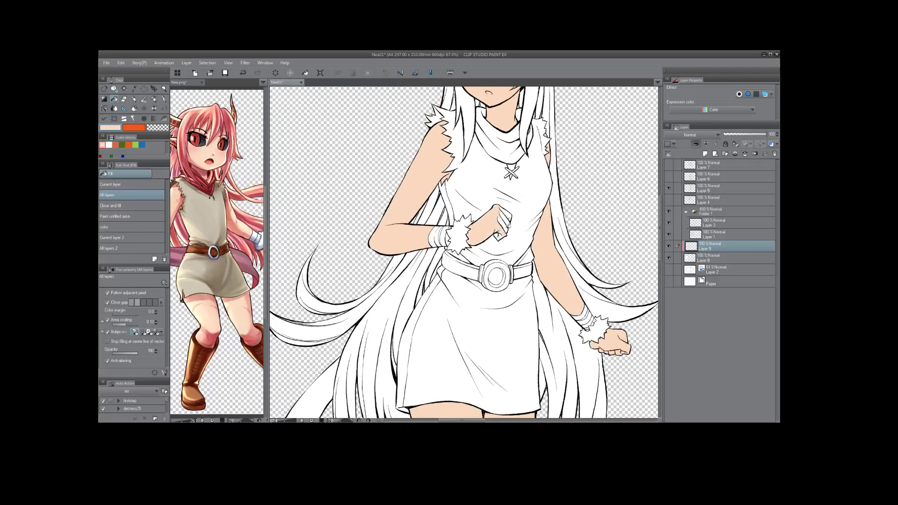
pyautogui.moveTo(529, 195); pyautogui.dragTo(495, 257)
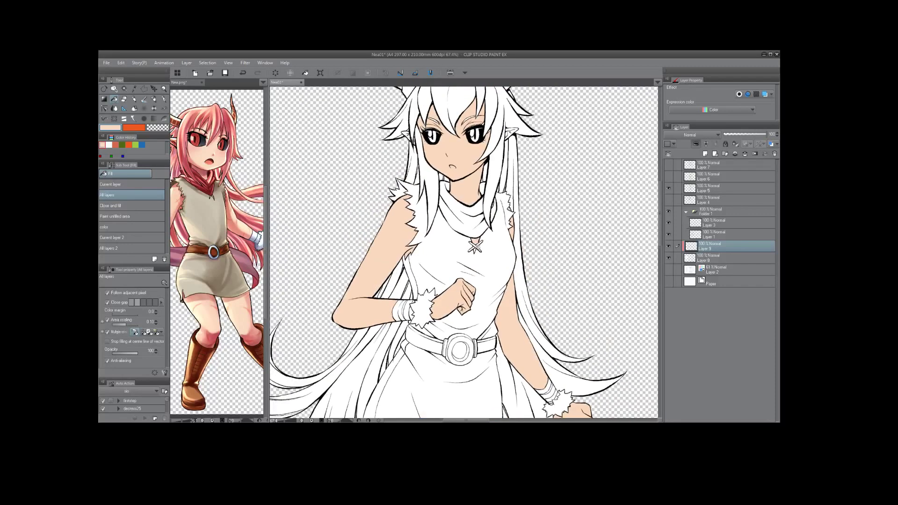
pyautogui.moveTo(504, 165)
pyautogui.mouseDown()
pyautogui.moveTo(495, 213)
pyautogui.moveTo(500, 194)
pyautogui.mouseUp()
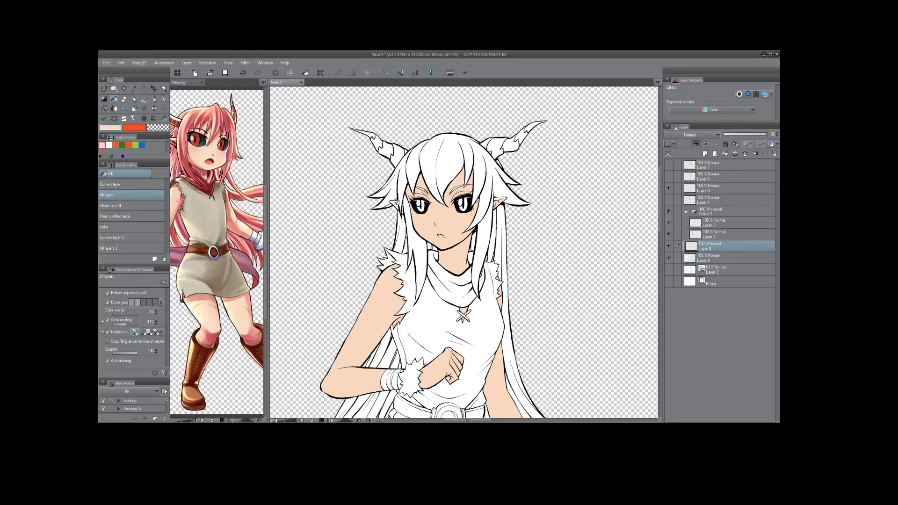
pyautogui.moveTo(397, 188); pyautogui.dragTo(424, 167)
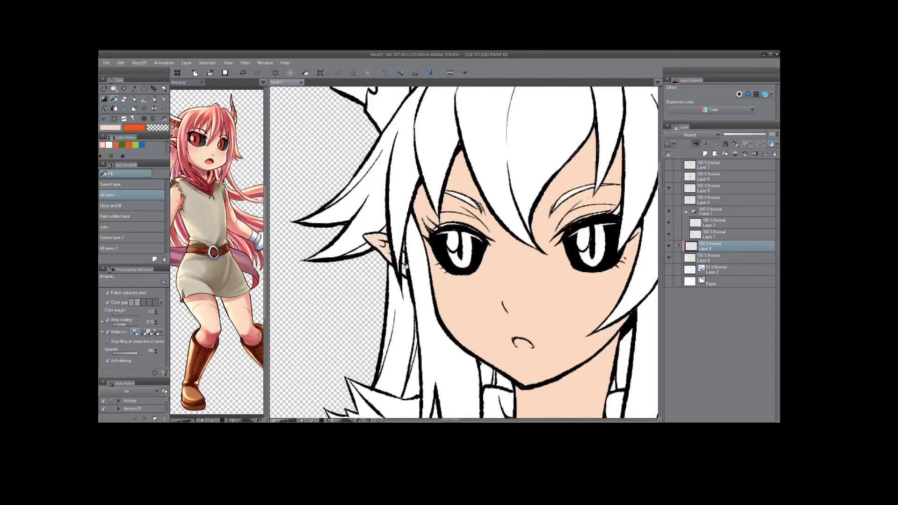
pyautogui.moveTo(655, 176); pyautogui.dragTo(511, 170)
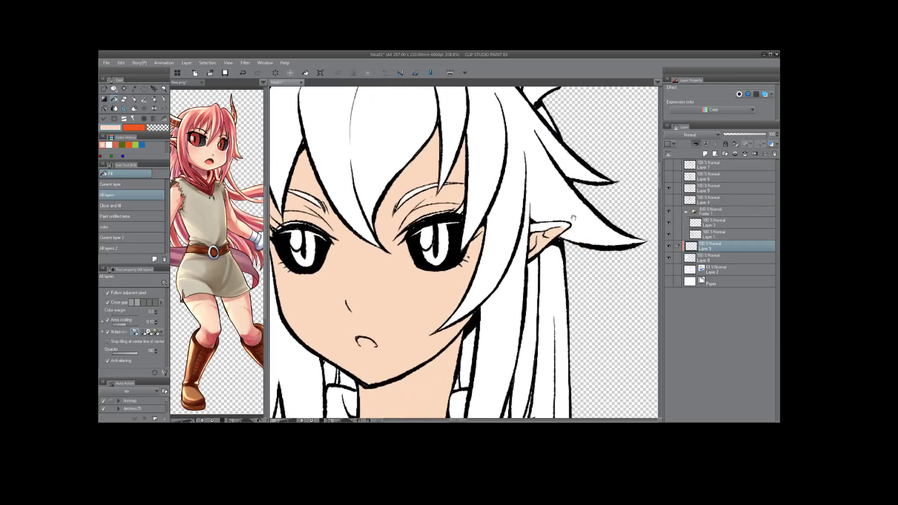
pyautogui.moveTo(557, 194); pyautogui.dragTo(539, 316)
pyautogui.moveTo(508, 281); pyautogui.dragTo(559, 183)
# Sample the brown of the reference character's belt and fill the belt strap on both sides of the buckle.
pyautogui.scroll(-3, 560, 183)
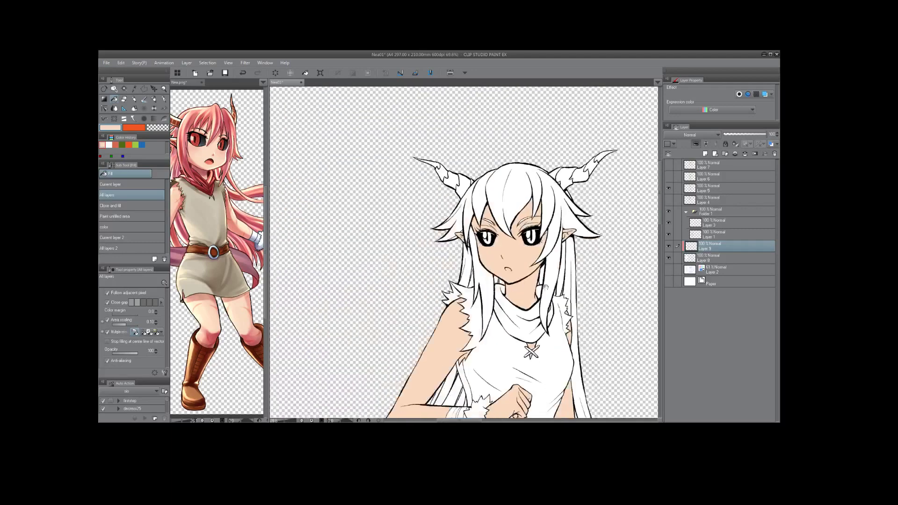
pyautogui.moveTo(531, 411); pyautogui.dragTo(533, 204)
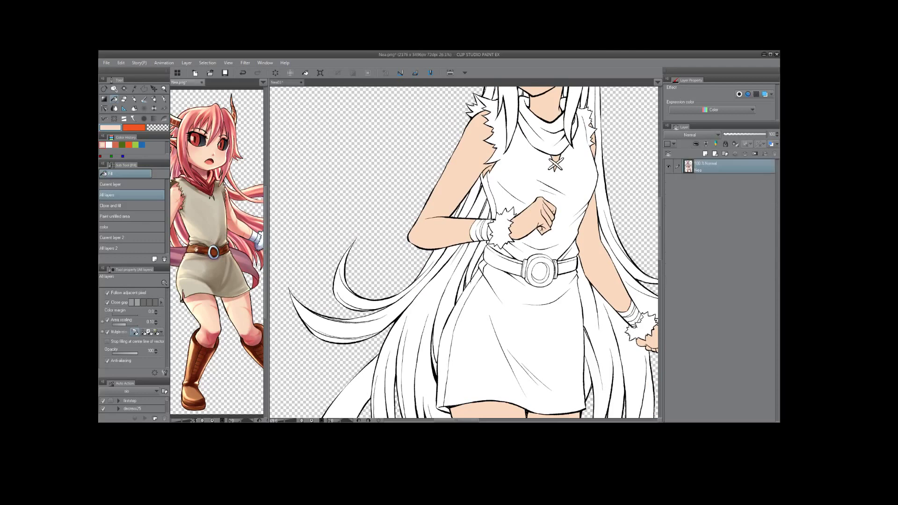
pyautogui.keyDown('alt'); pyautogui.click(196, 248); pyautogui.keyUp('alt')
pyautogui.moveTo(508, 301); pyautogui.dragTo(519, 222)
pyautogui.click(526, 189)
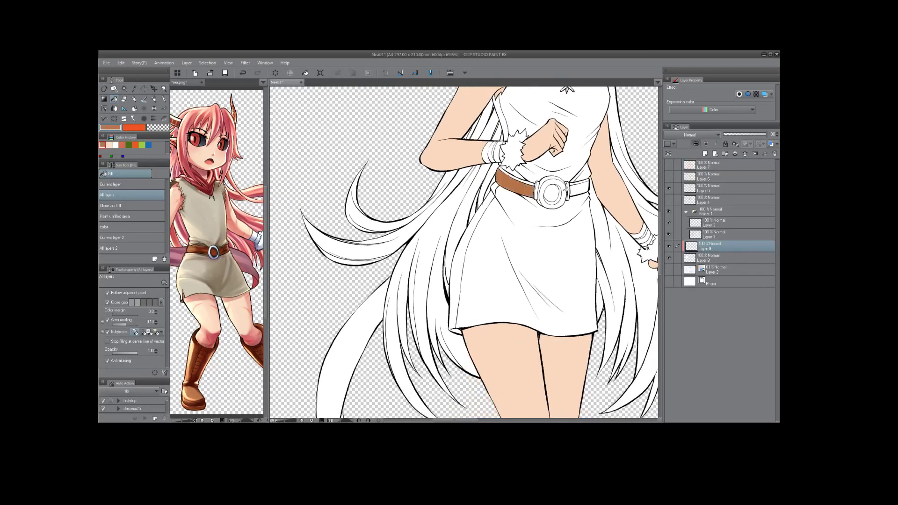
pyautogui.click(579, 188)
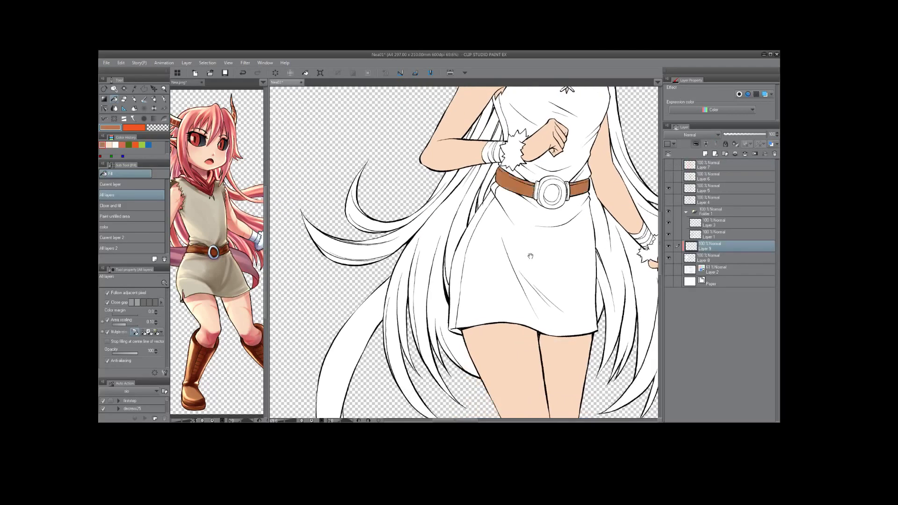
# Fill the first boot's shaft, cuff, foot, heel and sole with the belt brown.
pyautogui.moveTo(527, 365); pyautogui.dragTo(526, 131)
pyautogui.moveTo(524, 280); pyautogui.dragTo(524, 171)
pyautogui.click(493, 244)
pyautogui.click(506, 209)
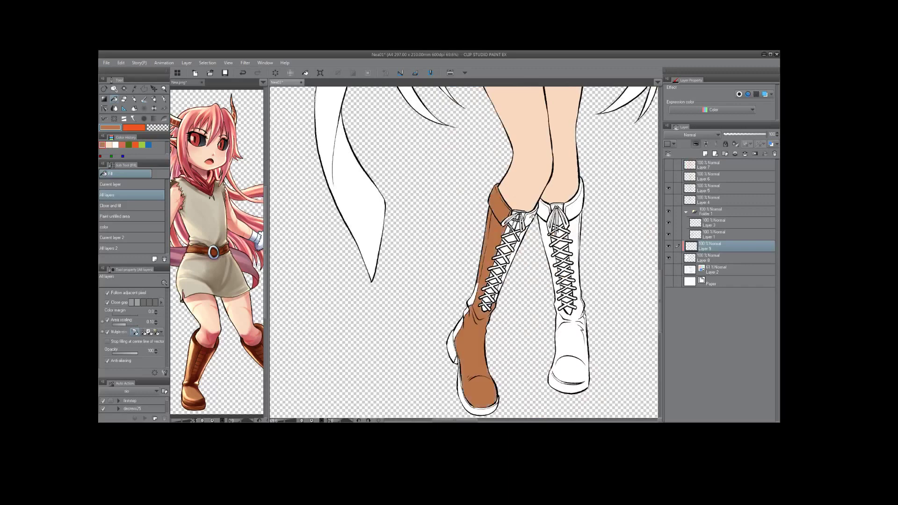
pyautogui.click(452, 346)
pyautogui.click(458, 330)
pyautogui.moveTo(476, 403); pyautogui.dragTo(481, 312)
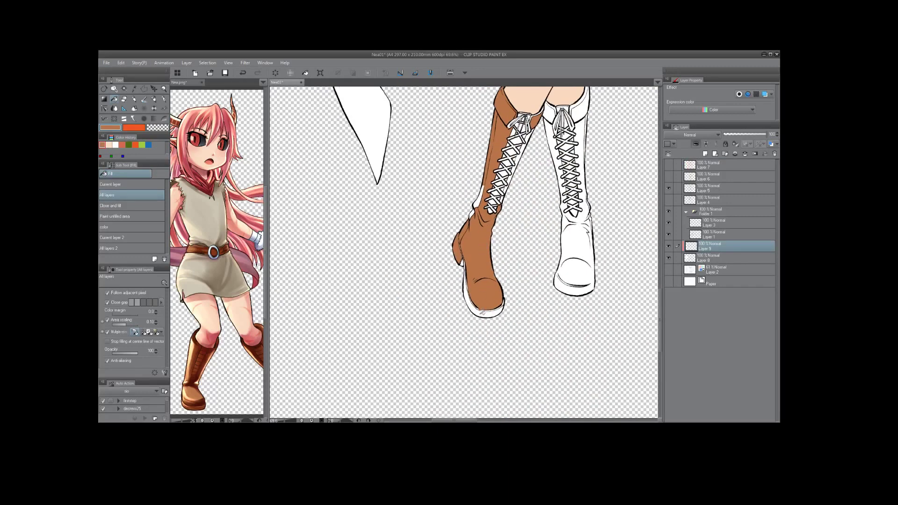
pyautogui.click(482, 312)
# Fill the other boot's shaft, foot, sole and cuff with the same brown.
pyautogui.moveTo(556, 241); pyautogui.dragTo(509, 248)
pyautogui.click(535, 244)
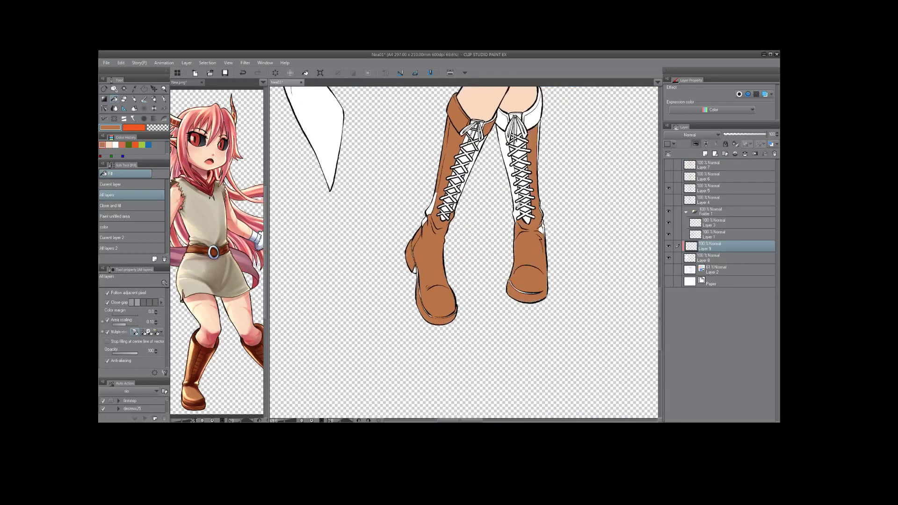
pyautogui.moveTo(517, 191); pyautogui.dragTo(498, 246)
pyautogui.click(498, 246)
pyautogui.click(495, 219)
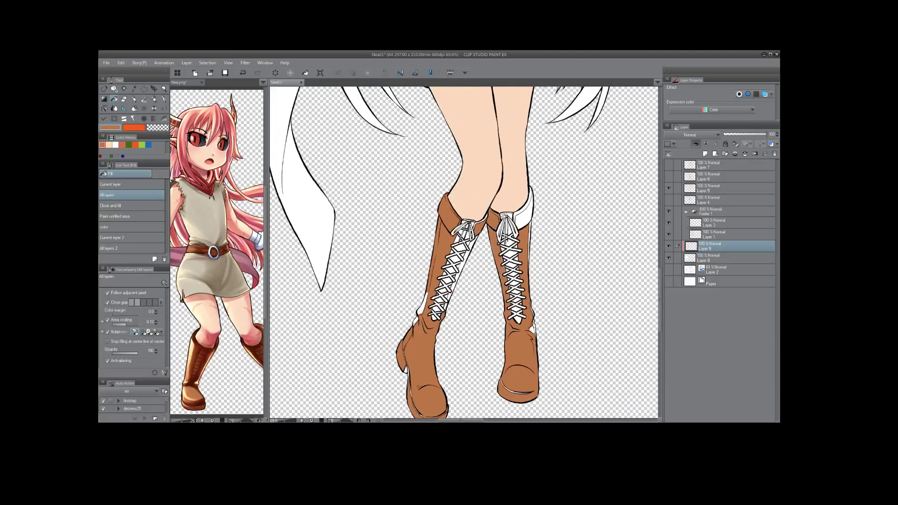
pyautogui.moveTo(541, 160); pyautogui.dragTo(468, 189)
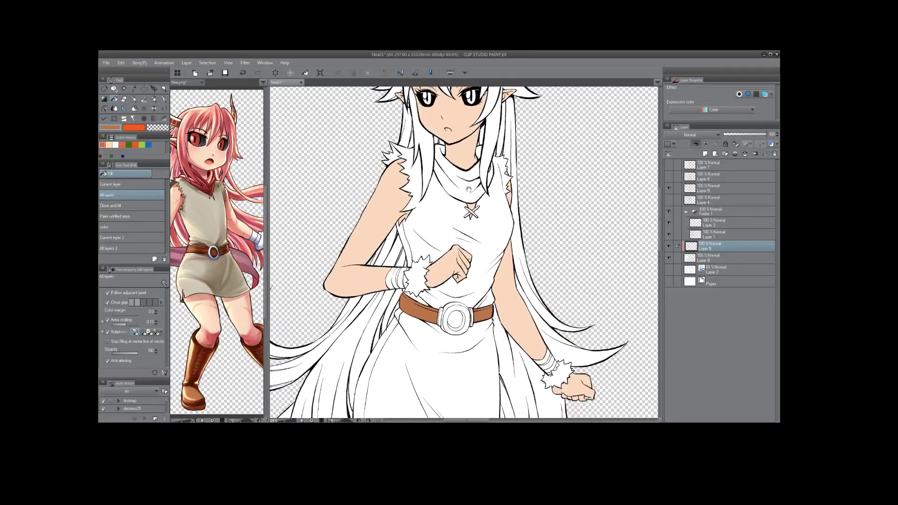
# Sample the pale blue of the reference character's wristband and fill the fur cuffs on both wrists.
pyautogui.click(256, 237)
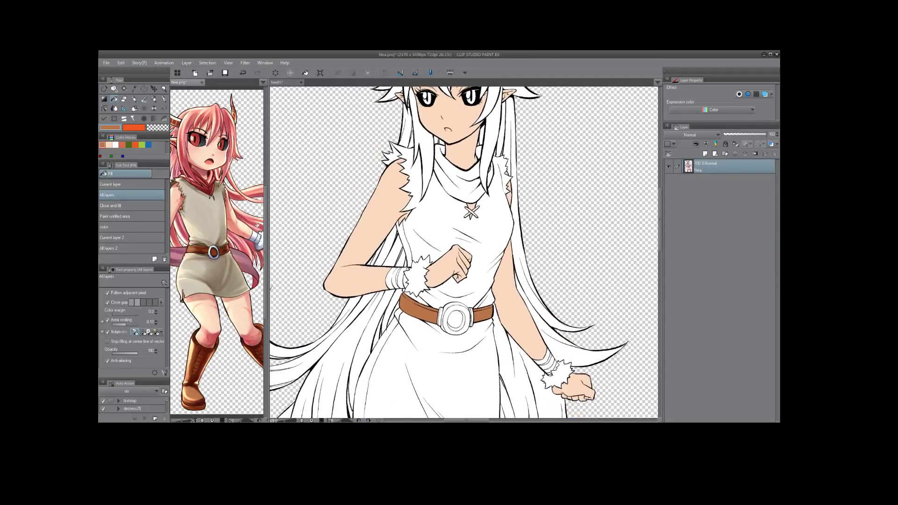
pyautogui.moveTo(255, 244)
pyautogui.mouseDown()
pyautogui.moveTo(233, 231)
pyautogui.moveTo(250, 234)
pyautogui.mouseUp()
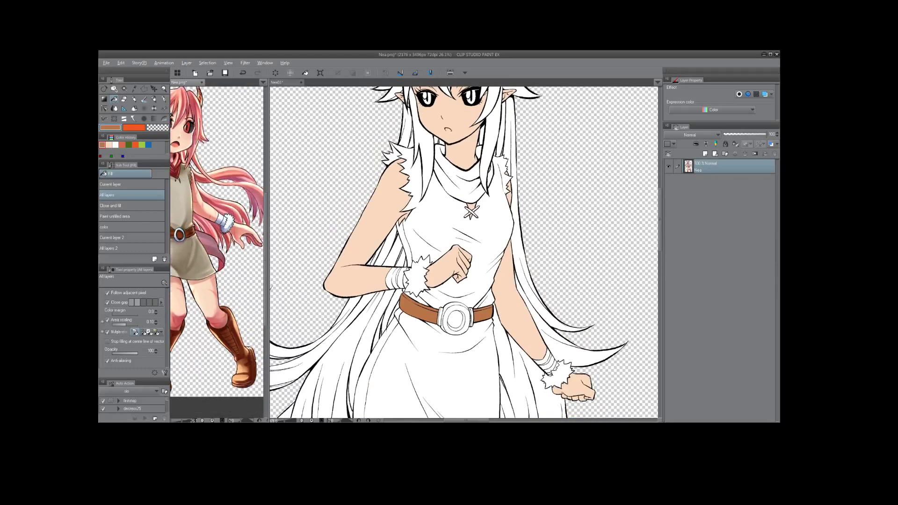
pyautogui.keyDown('alt'); pyautogui.click(223, 220); pyautogui.keyUp('alt')
pyautogui.click(420, 283)
pyautogui.click(419, 283)
pyautogui.moveTo(580, 332); pyautogui.dragTo(540, 233)
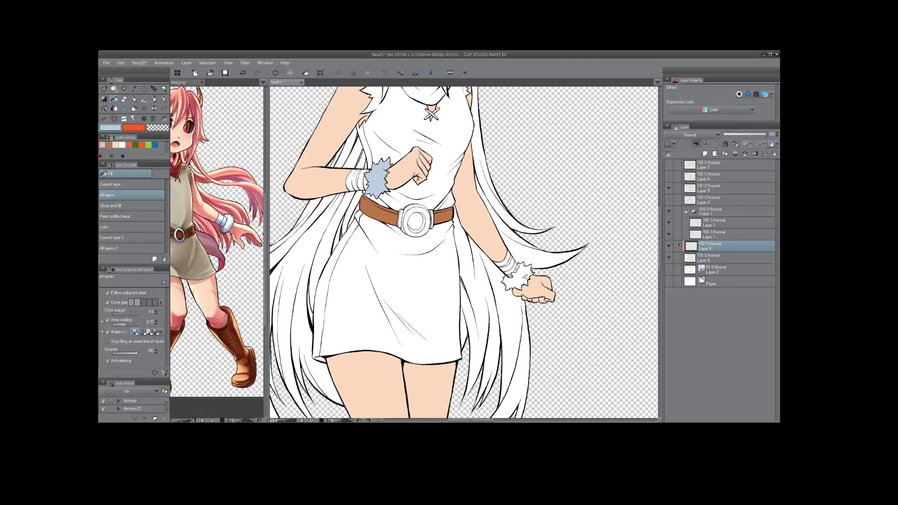
pyautogui.click(523, 275)
# Sample the dark red of the reference character's scarf and fill all segments of both horns.
pyautogui.scroll(6, 533, 233)
pyautogui.click(240, 192)
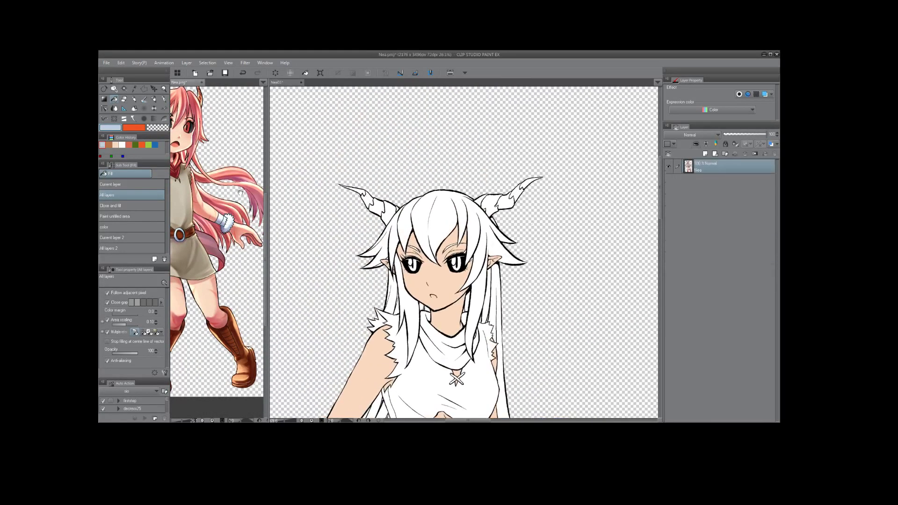
pyautogui.moveTo(210, 101); pyautogui.dragTo(236, 191)
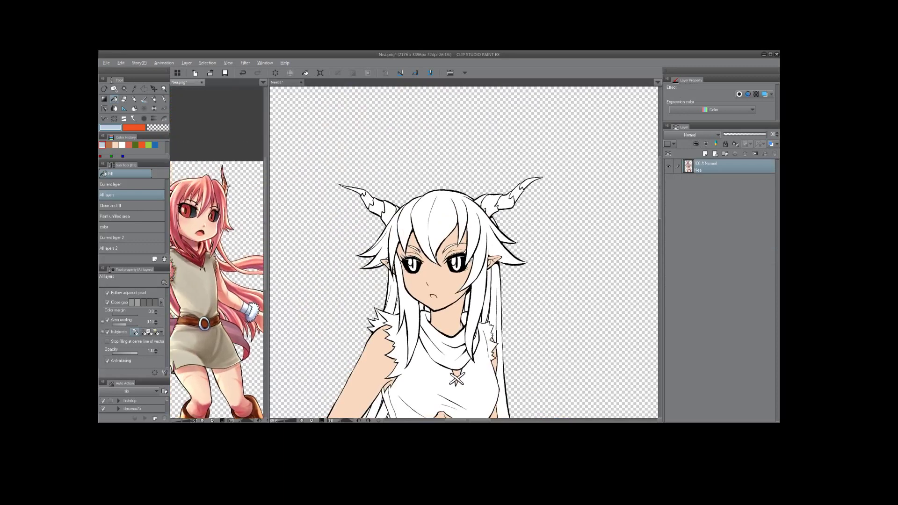
pyautogui.keyDown('alt'); pyautogui.click(200, 263); pyautogui.keyUp('alt')
pyautogui.click(491, 207)
pyautogui.click(491, 204)
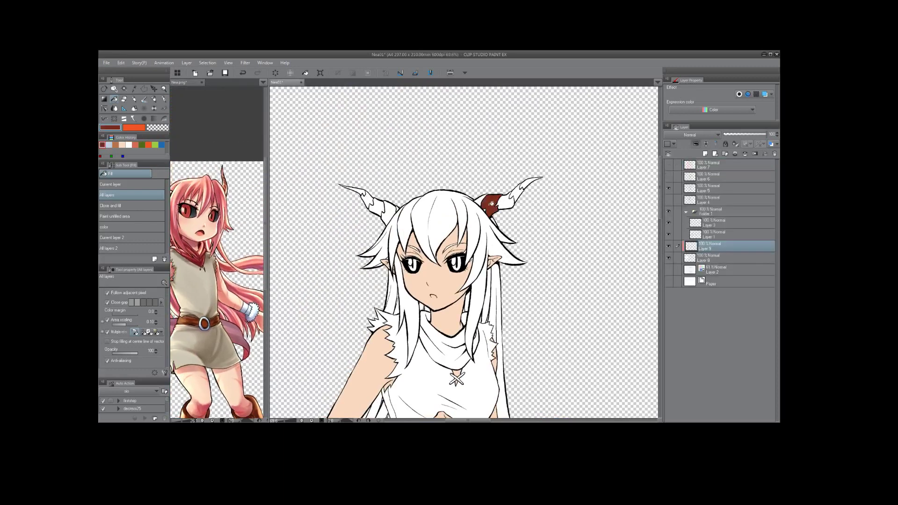
pyautogui.click(485, 202)
pyautogui.hotkey('ctrl', 'z')
pyautogui.click(491, 201)
pyautogui.click(487, 202)
pyautogui.moveTo(505, 202); pyautogui.dragTo(528, 175)
pyautogui.moveTo(392, 214)
pyautogui.mouseDown()
pyautogui.moveTo(356, 189)
pyautogui.moveTo(403, 153)
pyautogui.mouseUp()
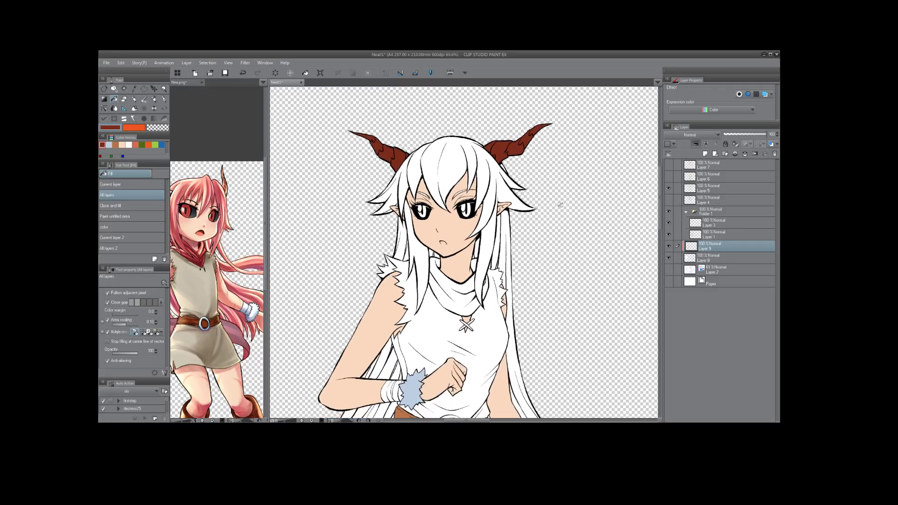
# Sample the beige of the reference character's tunic and fill the skirt part of the dress below the belt.
pyautogui.scroll(-3, 562, 211)
pyautogui.moveTo(550, 402); pyautogui.dragTo(530, 169)
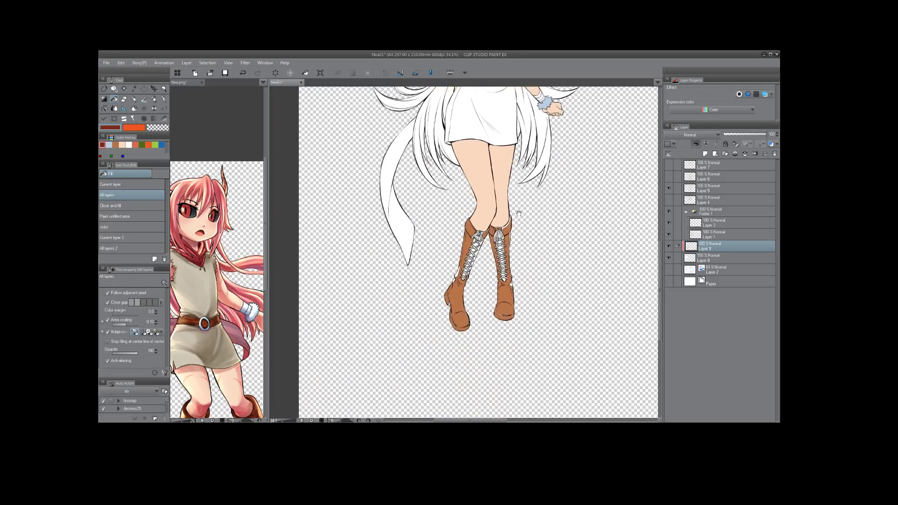
pyautogui.click(218, 315)
pyautogui.keyDown('alt'); pyautogui.click(218, 327); pyautogui.keyUp('alt')
pyautogui.click(285, 82)
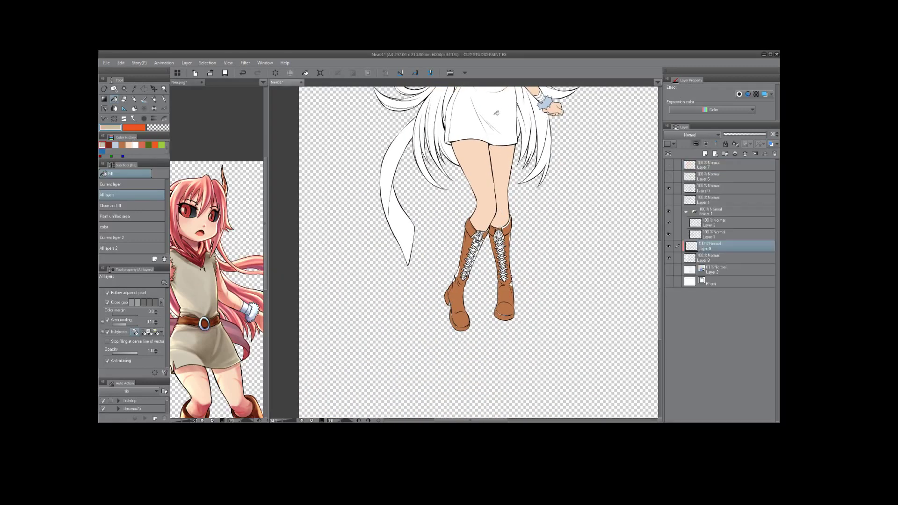
pyautogui.click(495, 110)
pyautogui.moveTo(495, 110); pyautogui.dragTo(473, 242)
pyautogui.click(426, 236)
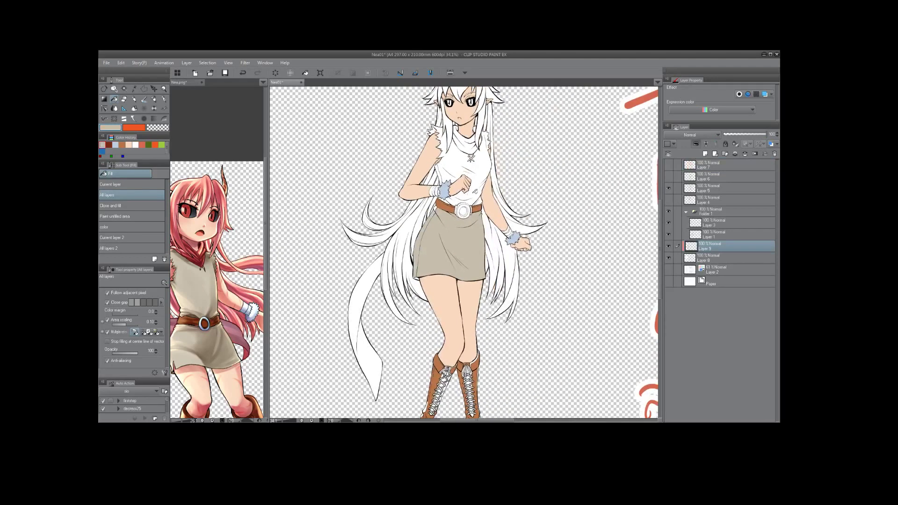
# Fill the upper part of the dress above the belt with the same beige.
pyautogui.click(486, 146)
pyautogui.moveTo(486, 146); pyautogui.dragTo(466, 202)
pyautogui.scroll(1, 463, 246)
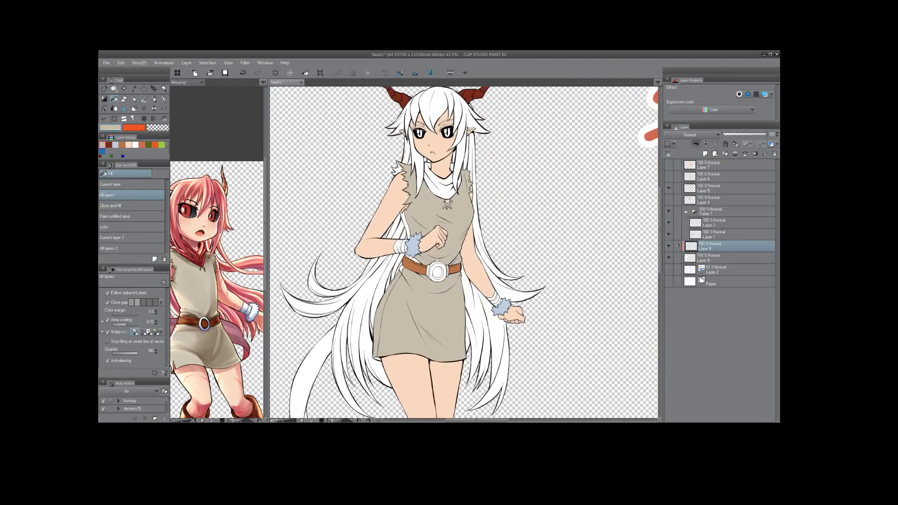
pyautogui.moveTo(470, 169); pyautogui.dragTo(459, 187)
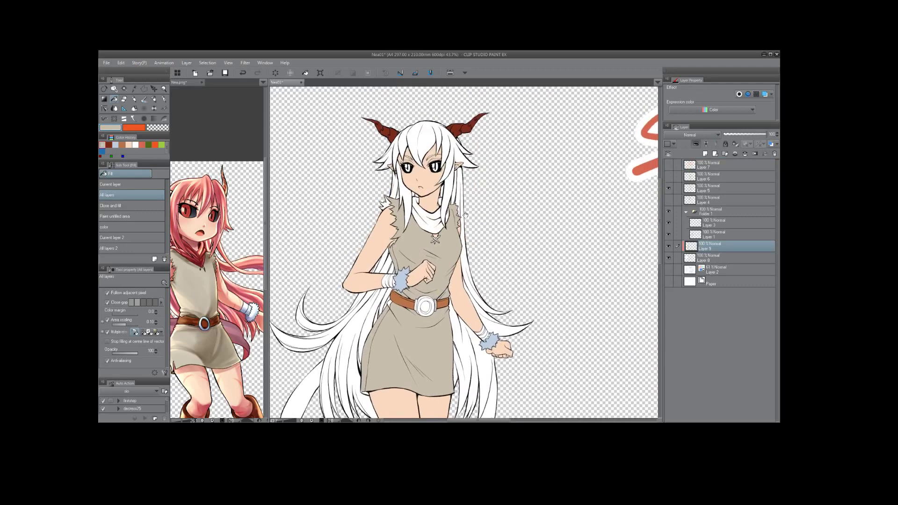
pyautogui.moveTo(401, 189); pyautogui.dragTo(431, 132)
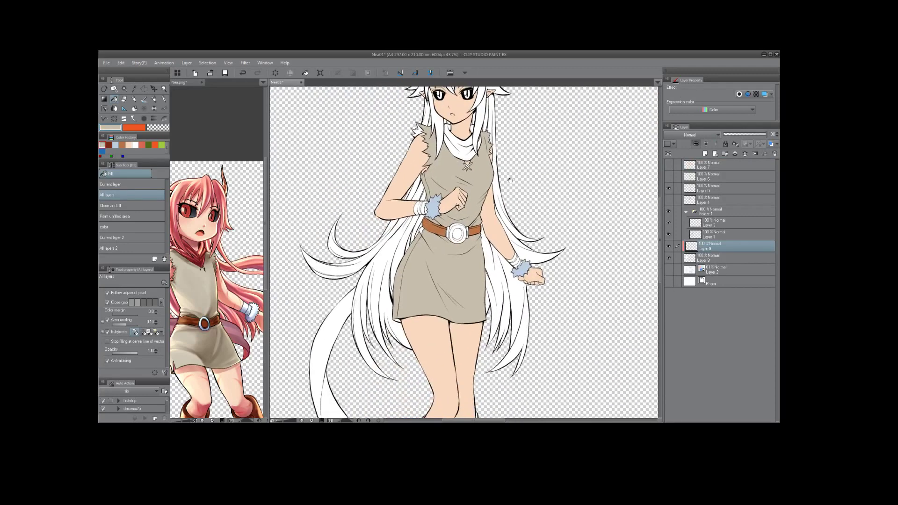
# Sample the crimson of the reference character's scarf and fill the neck scarf and its long trailing end.
pyautogui.moveTo(183, 324); pyautogui.dragTo(249, 297)
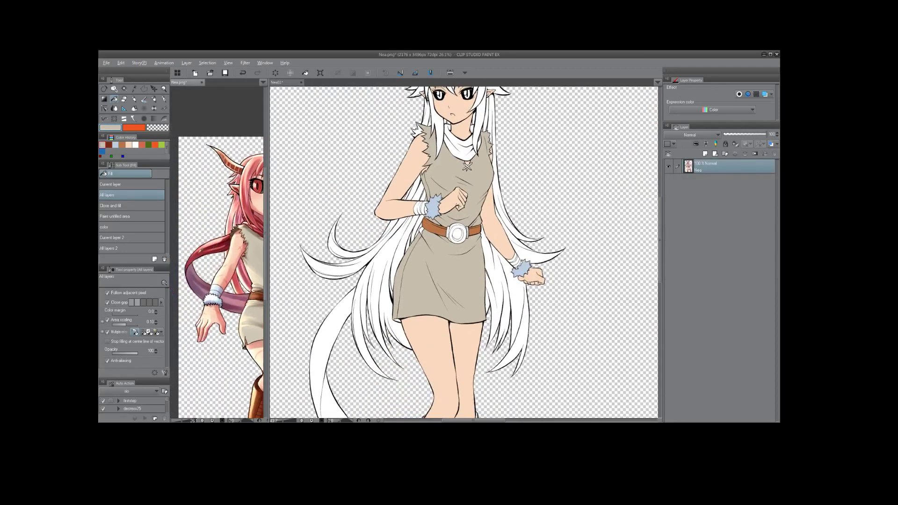
pyautogui.moveTo(512, 155); pyautogui.dragTo(499, 201)
pyautogui.click(447, 190)
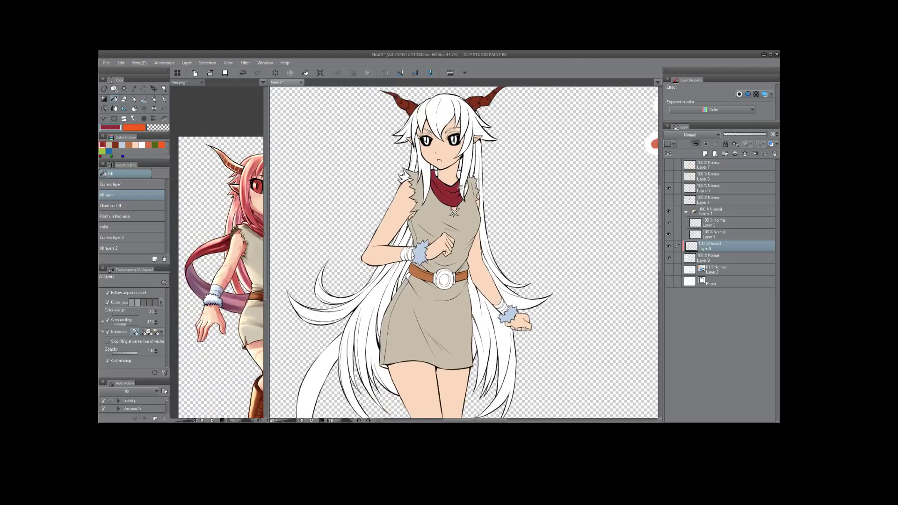
pyautogui.moveTo(365, 347); pyautogui.dragTo(430, 212)
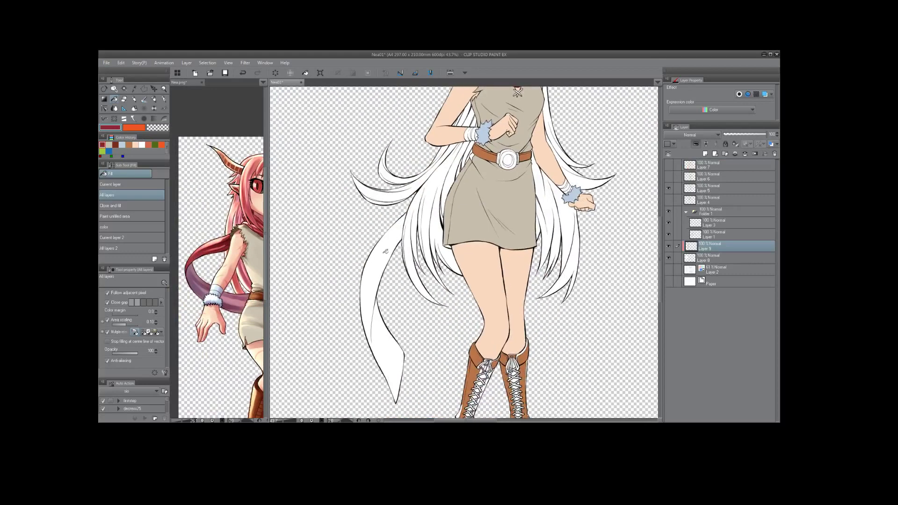
pyautogui.click(386, 300)
pyautogui.moveTo(599, 154)
pyautogui.mouseDown()
pyautogui.moveTo(594, 89)
pyautogui.moveTo(546, 263)
pyautogui.mouseUp()
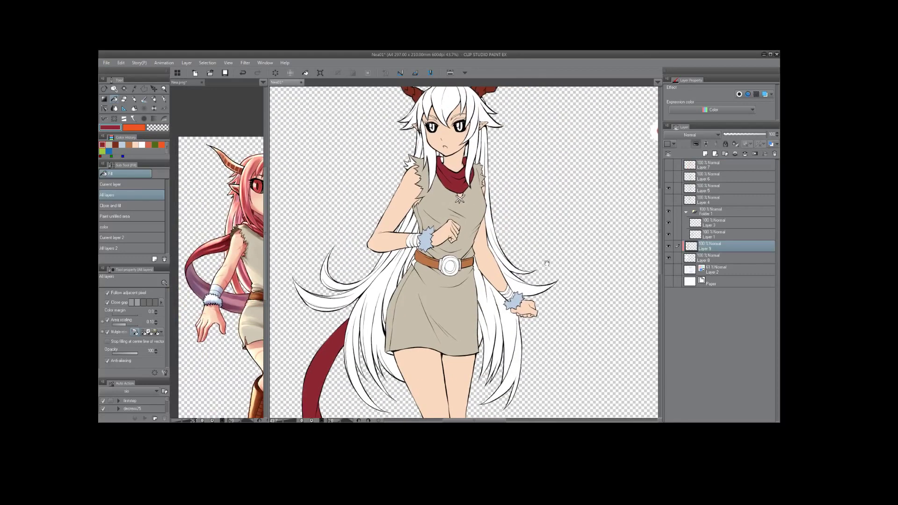
# Sample the light pink of the reference character's hair and fill the crown and fringe of the hair.
pyautogui.click(244, 203)
pyautogui.scroll(2, 235, 186)
pyautogui.keyDown('alt'); pyautogui.click(221, 188); pyautogui.keyUp('alt')
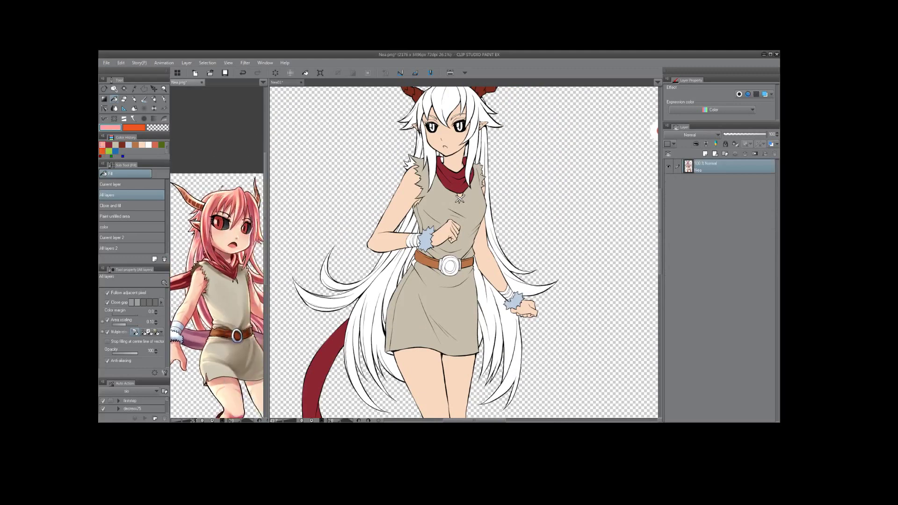
pyautogui.moveTo(479, 149); pyautogui.dragTo(473, 194)
pyautogui.click(458, 152)
pyautogui.click(424, 150)
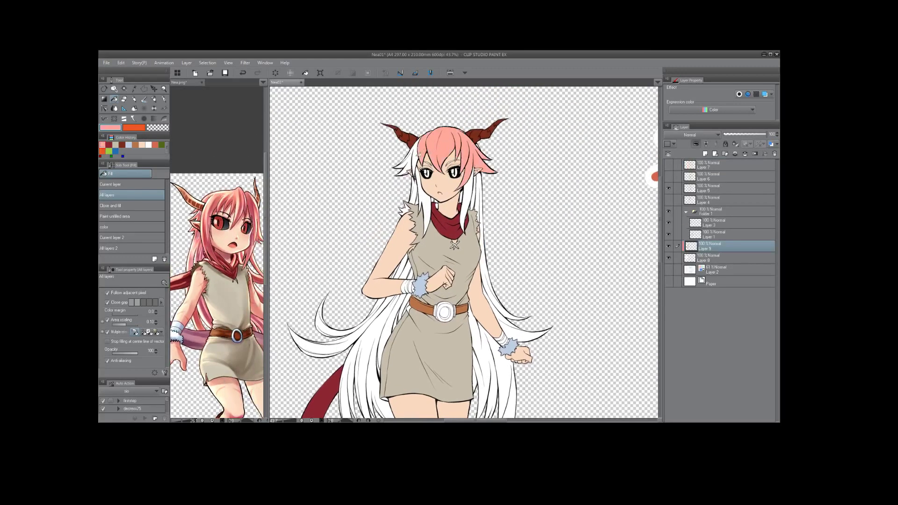
# Fill the side locks framing the face and the long hair falling behind her left arm with the pink.
pyautogui.click(412, 161)
pyautogui.click(425, 197)
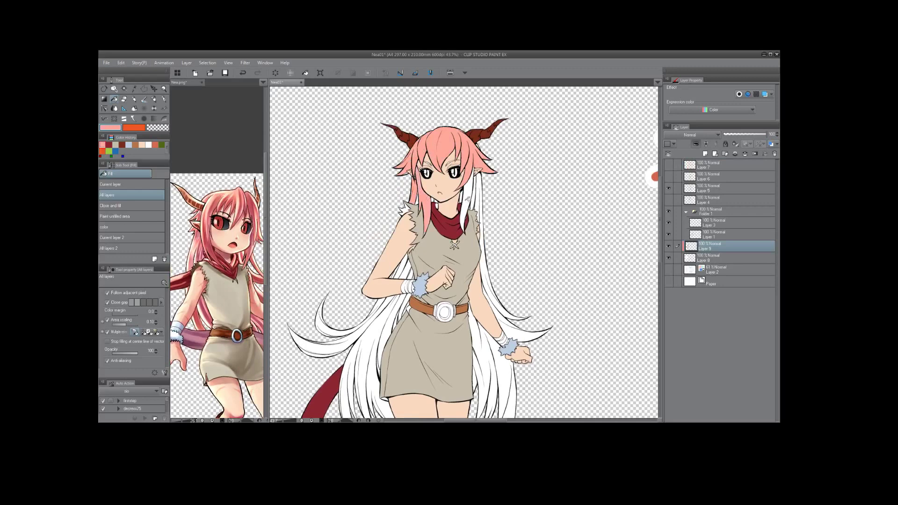
pyautogui.click(468, 198)
pyautogui.click(481, 184)
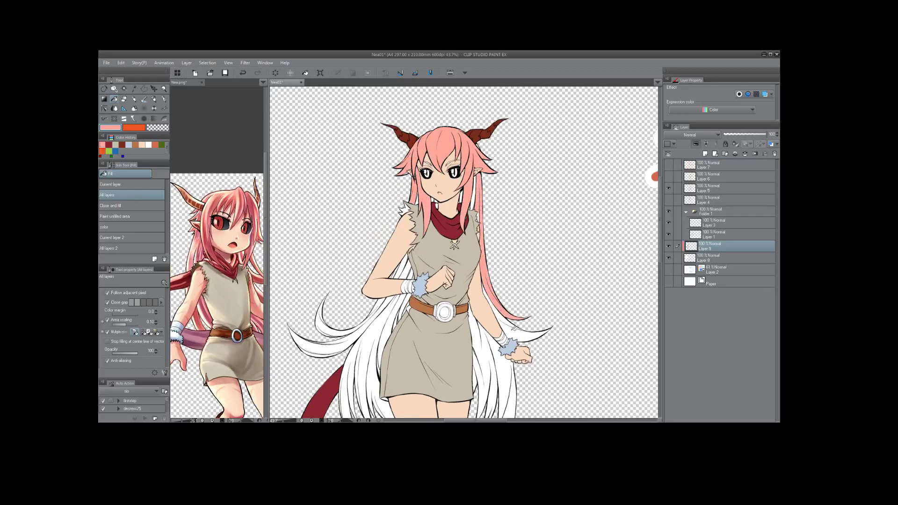
pyautogui.click(513, 328)
pyautogui.click(491, 353)
pyautogui.moveTo(483, 356); pyautogui.dragTo(573, 204)
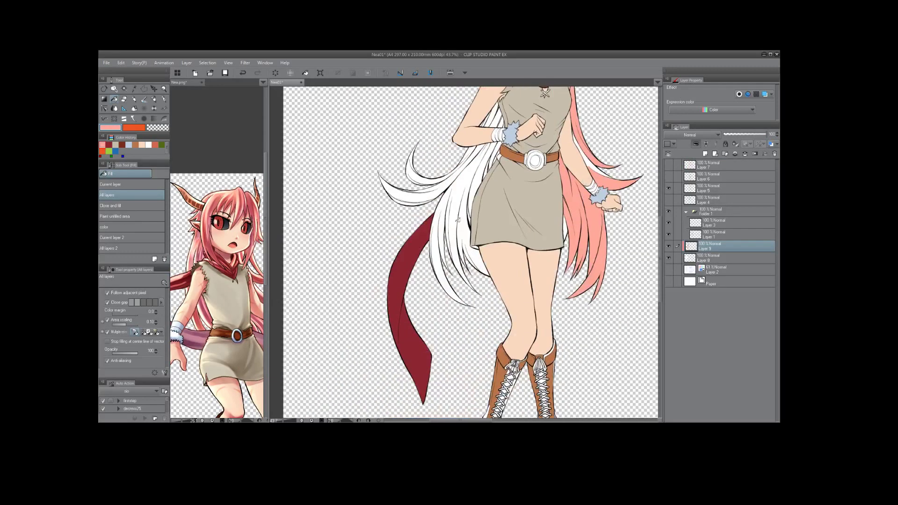
# Fill the long strands flowing out behind her right arm and beside the skirt with the same pink.
pyautogui.click(460, 210)
pyautogui.click(434, 190)
pyautogui.moveTo(476, 140); pyautogui.dragTo(458, 161)
pyautogui.click(457, 161)
pyautogui.click(479, 140)
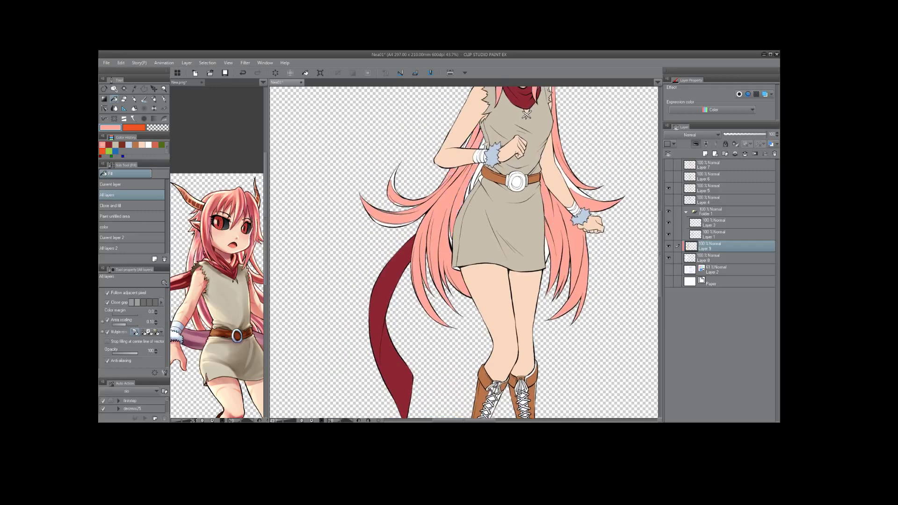
pyautogui.moveTo(580, 141); pyautogui.dragTo(511, 116)
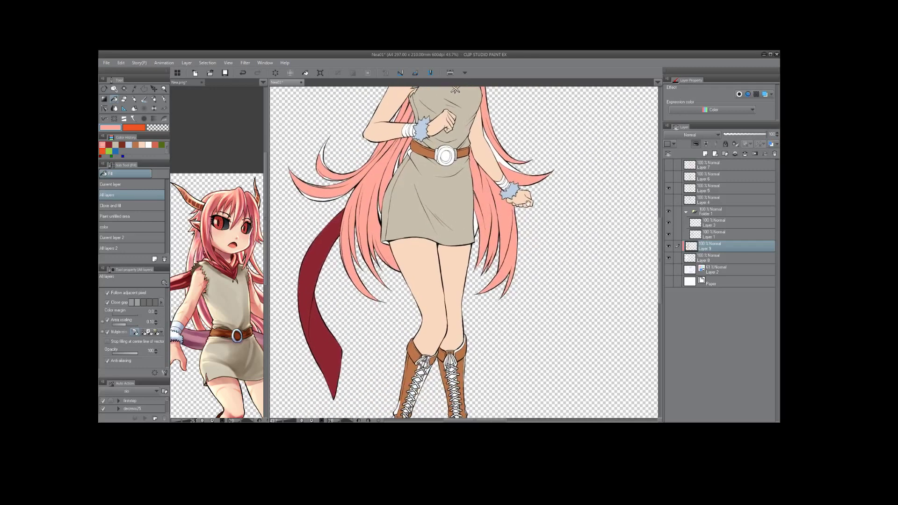
# Fill the crossed lacing at the dress neckline with the orange-brown.
pyautogui.moveTo(521, 166); pyautogui.dragTo(439, 225)
pyautogui.scroll(5, 439, 225)
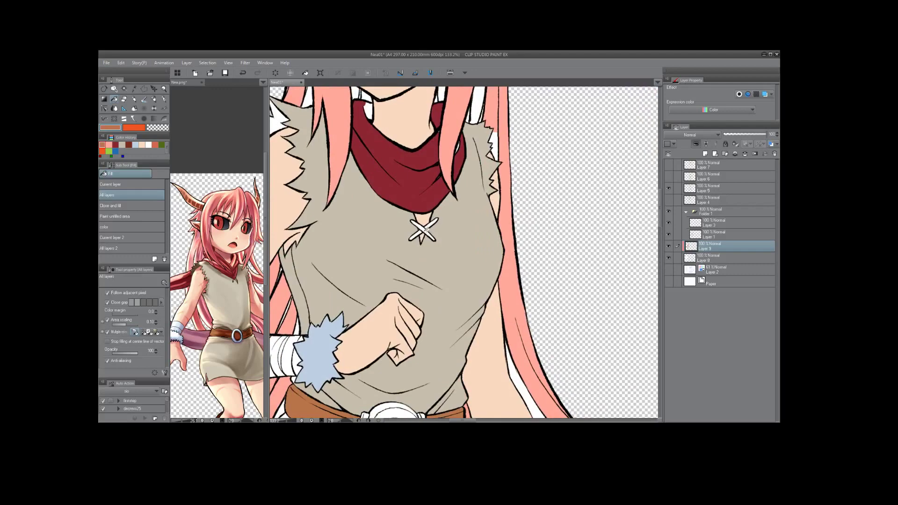
pyautogui.click(425, 229)
pyautogui.click(417, 234)
pyautogui.scroll(-5, 511, 186)
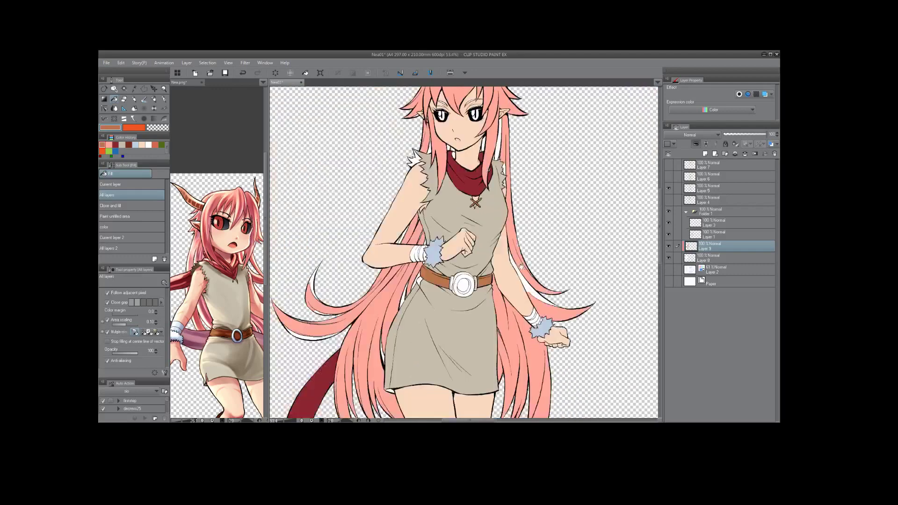
# Hide Layer 5, show the Step 2 note on Layer 6, and choose the Close and fill sub tool.
pyautogui.moveTo(547, 302); pyautogui.dragTo(460, 241)
pyautogui.scroll(-3, 566, 211)
pyautogui.click(668, 189)
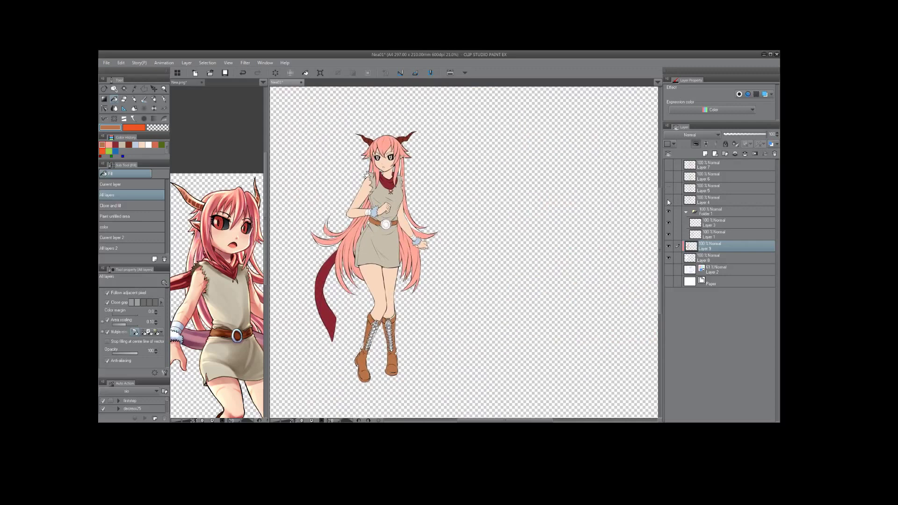
pyautogui.click(669, 178)
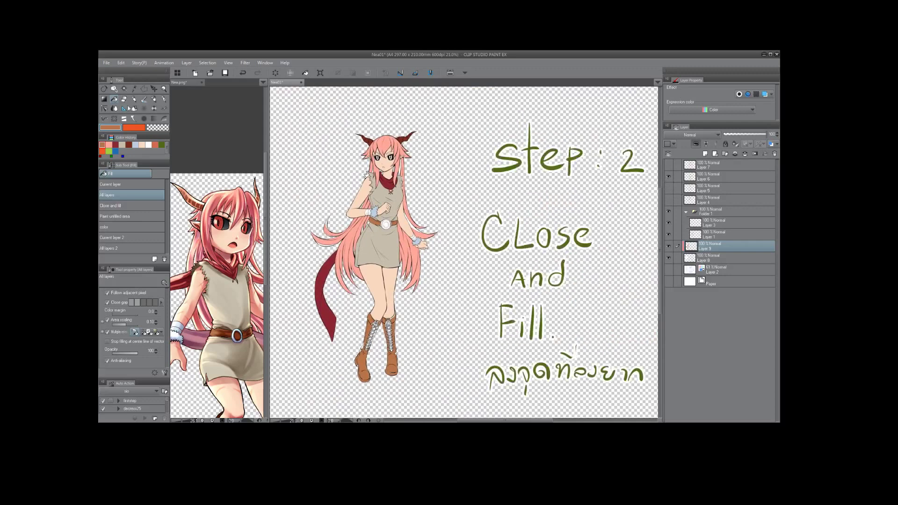
pyautogui.click(128, 210)
# Sample the scarf's crimson from the canvas and enclose the unfilled slivers of the neck scarf to fill them.
pyautogui.scroll(8, 468, 211)
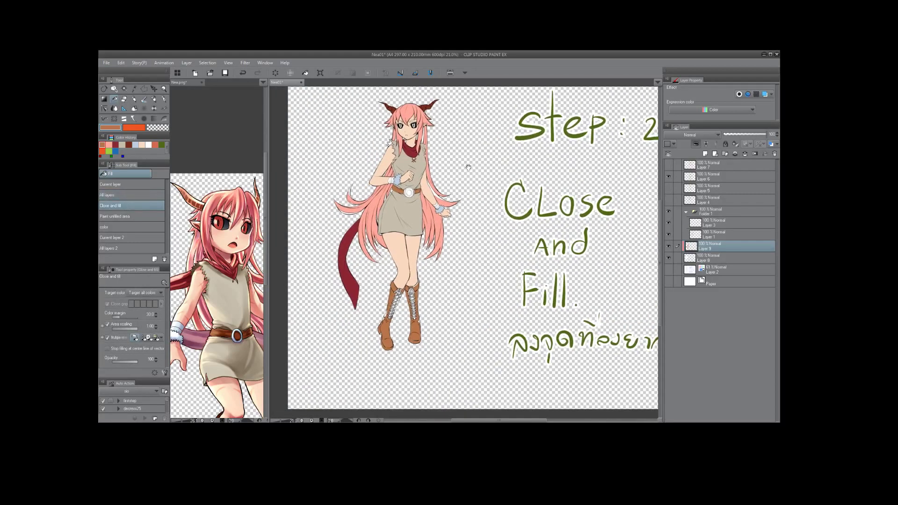
pyautogui.scroll(5, 473, 193)
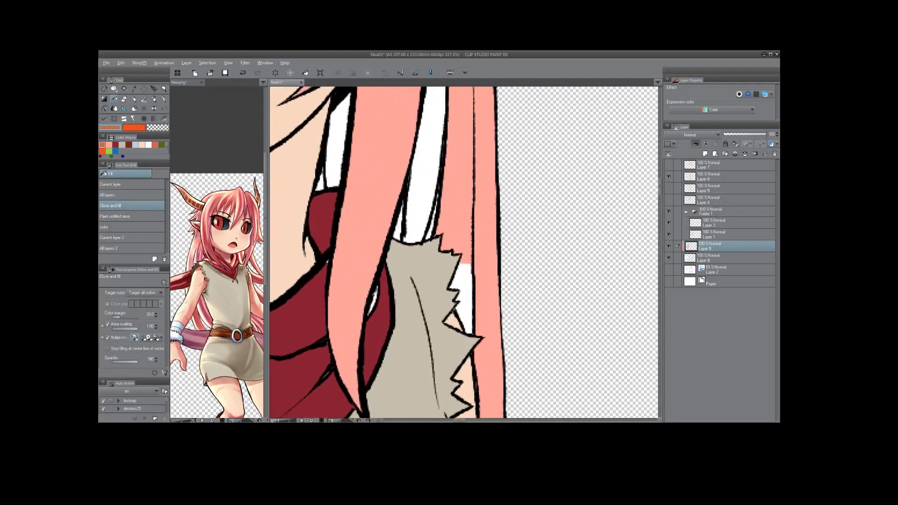
pyautogui.keyDown('alt'); pyautogui.click(432, 185); pyautogui.keyUp('alt')
pyautogui.scroll(3, 431, 185)
pyautogui.moveTo(431, 186); pyautogui.dragTo(419, 216)
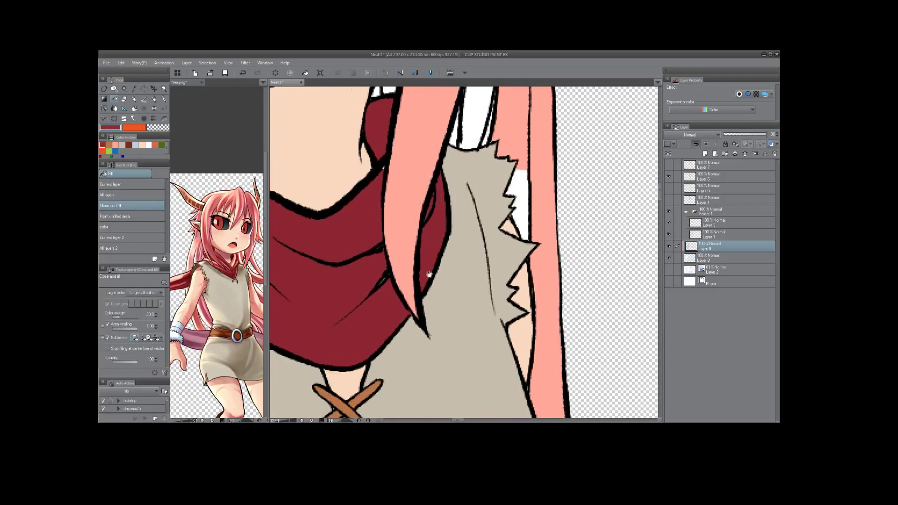
pyautogui.moveTo(427, 272); pyautogui.dragTo(420, 216)
pyautogui.moveTo(436, 163)
pyautogui.mouseDown()
pyautogui.moveTo(418, 258)
pyautogui.moveTo(485, 244)
pyautogui.moveTo(482, 318)
pyautogui.mouseUp()
pyautogui.moveTo(426, 295)
pyautogui.mouseDown()
pyautogui.moveTo(402, 287)
pyautogui.moveTo(410, 300)
pyautogui.mouseUp()
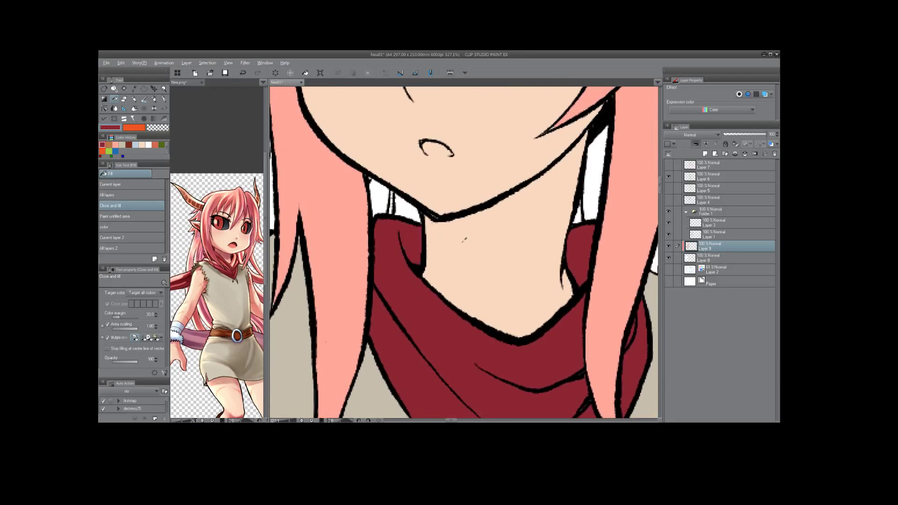
# Sample the hair pink from the canvas and enclose the white gaps on both sides of the neck to fill them.
pyautogui.moveTo(472, 196); pyautogui.dragTo(478, 199)
pyautogui.keyDown('alt'); pyautogui.click(411, 191); pyautogui.keyUp('alt')
pyautogui.moveTo(410, 190)
pyautogui.mouseDown()
pyautogui.moveTo(358, 234)
pyautogui.moveTo(435, 232)
pyautogui.moveTo(318, 304)
pyautogui.mouseUp()
pyautogui.moveTo(519, 175)
pyautogui.mouseDown()
pyautogui.moveTo(425, 295)
pyautogui.moveTo(444, 323)
pyautogui.mouseUp()
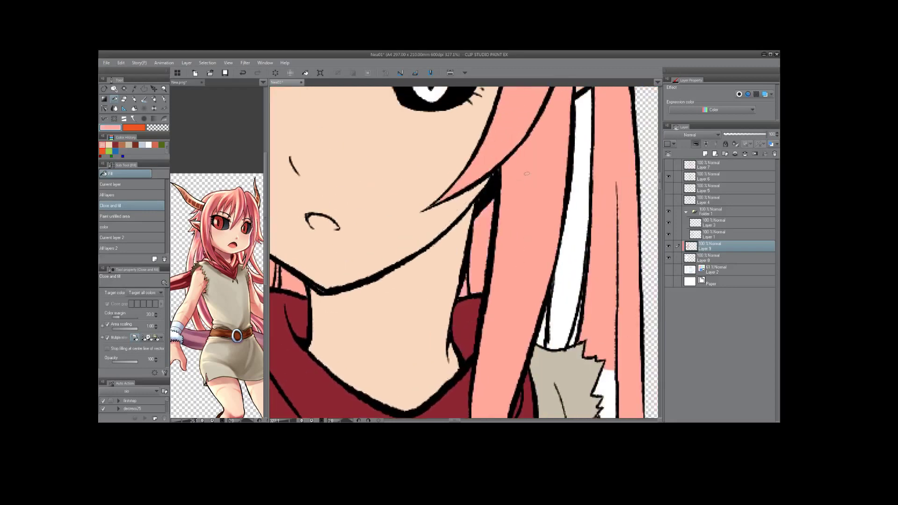
# Enclose the eyebrow above her left eye to fill it with the hair pink.
pyautogui.moveTo(453, 189)
pyautogui.mouseDown()
pyautogui.moveTo(440, 229)
pyautogui.moveTo(491, 214)
pyautogui.mouseUp()
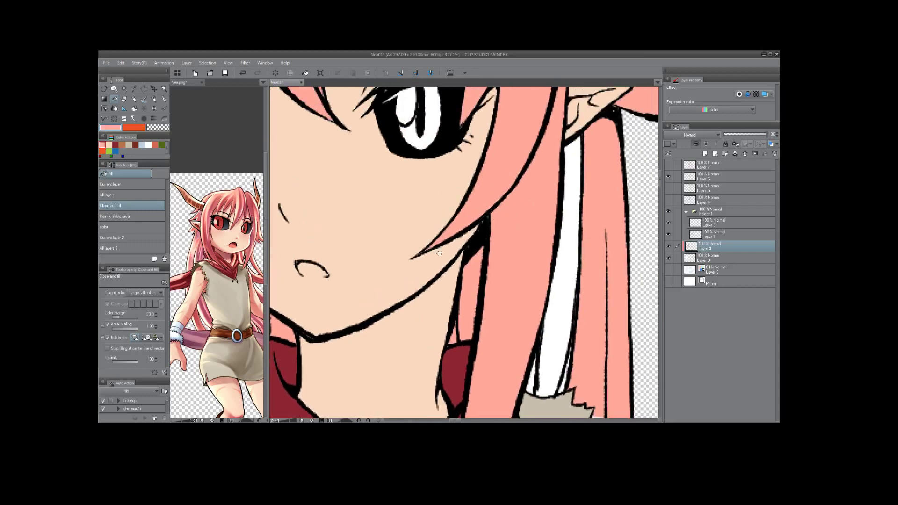
pyautogui.moveTo(453, 111); pyautogui.dragTo(482, 269)
pyautogui.moveTo(456, 166)
pyautogui.mouseDown()
pyautogui.moveTo(374, 236)
pyautogui.moveTo(456, 167)
pyautogui.moveTo(493, 178)
pyautogui.moveTo(482, 236)
pyautogui.moveTo(393, 262)
pyautogui.moveTo(483, 196)
pyautogui.mouseUp()
# Sample the skin tone from the face and enclose the small unfilled areas around the eyelid creases.
pyautogui.keyDown('alt'); pyautogui.click(502, 211); pyautogui.keyUp('alt')
pyautogui.moveTo(451, 295); pyautogui.dragTo(507, 285)
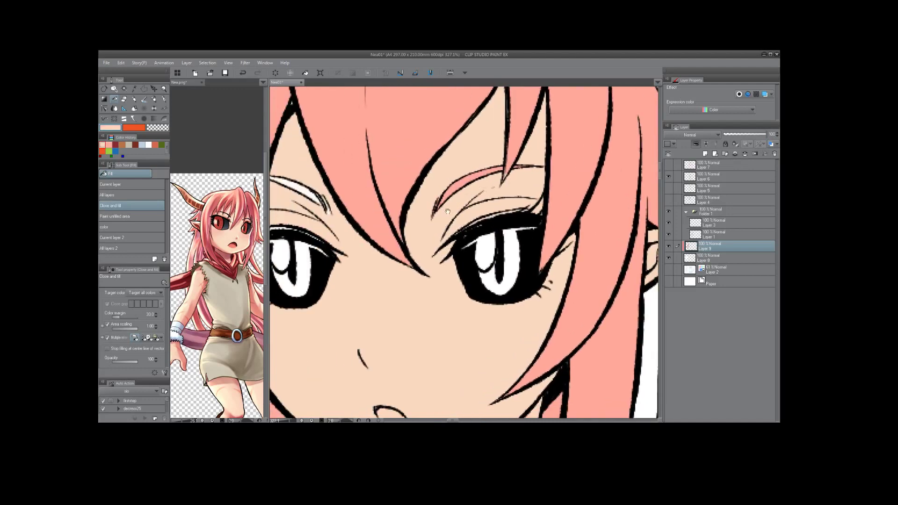
pyautogui.moveTo(356, 266)
pyautogui.mouseDown()
pyautogui.moveTo(482, 234)
pyautogui.moveTo(448, 187)
pyautogui.moveTo(390, 182)
pyautogui.moveTo(364, 219)
pyautogui.moveTo(398, 206)
pyautogui.moveTo(470, 222)
pyautogui.mouseUp()
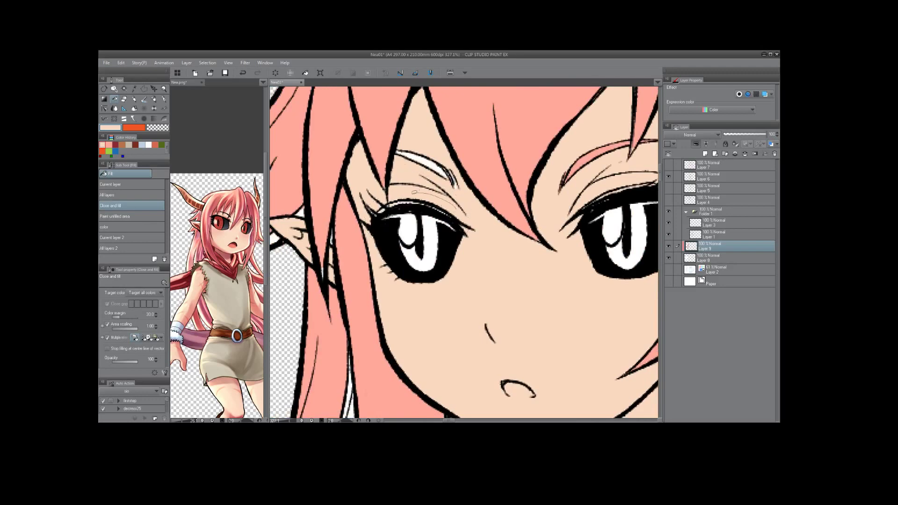
# Try to fill the eyebrow above her right eye with pink sampled from the hair.
pyautogui.keyDown('alt'); pyautogui.click(473, 164); pyautogui.keyUp('alt')
pyautogui.moveTo(558, 194); pyautogui.dragTo(551, 221)
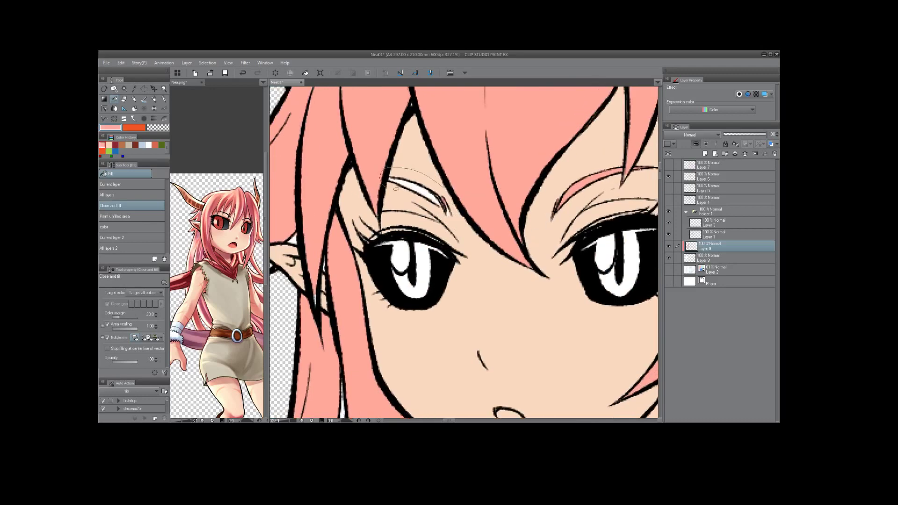
pyautogui.moveTo(372, 233); pyautogui.dragTo(453, 188)
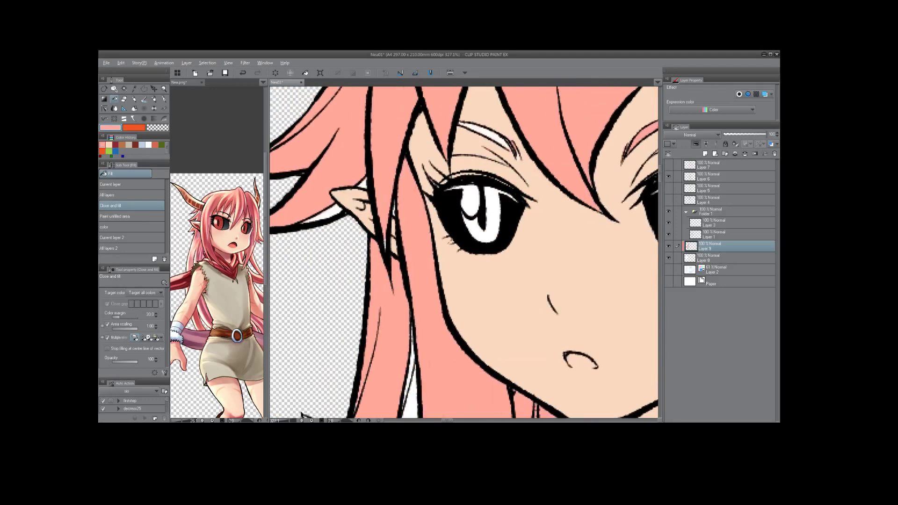
# Resample colours beside her right ear and fill the white gaps in the surrounding hair tufts with pink.
pyautogui.keyDown('alt'); pyautogui.click(402, 195); pyautogui.keyUp('alt')
pyautogui.keyDown('alt'); pyautogui.click(386, 207); pyautogui.keyUp('alt')
pyautogui.moveTo(351, 196)
pyautogui.mouseDown()
pyautogui.moveTo(441, 173)
pyautogui.moveTo(439, 197)
pyautogui.moveTo(423, 173)
pyautogui.mouseUp()
pyautogui.moveTo(356, 187); pyautogui.dragTo(340, 287)
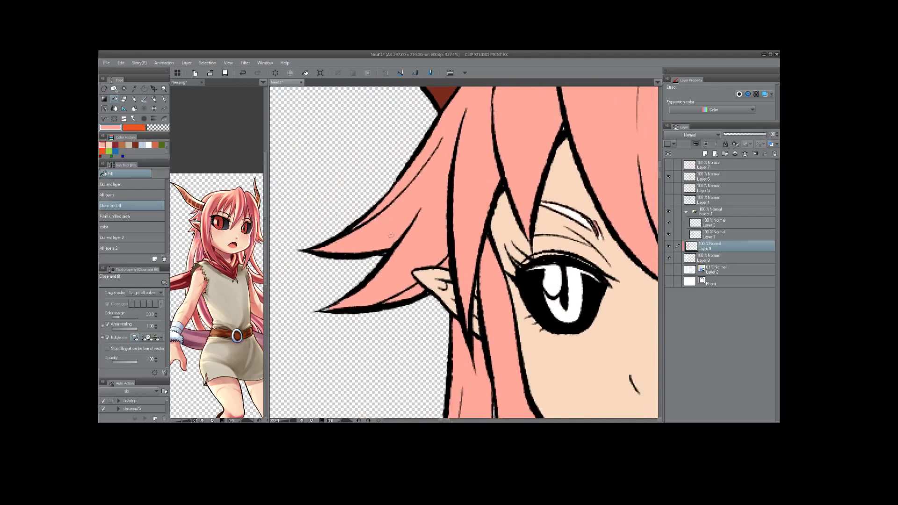
pyautogui.moveTo(419, 217); pyautogui.dragTo(355, 309)
# Sample the dark red of her right horn and fill the leftover gaps in that horn.
pyautogui.moveTo(519, 94); pyautogui.dragTo(489, 173)
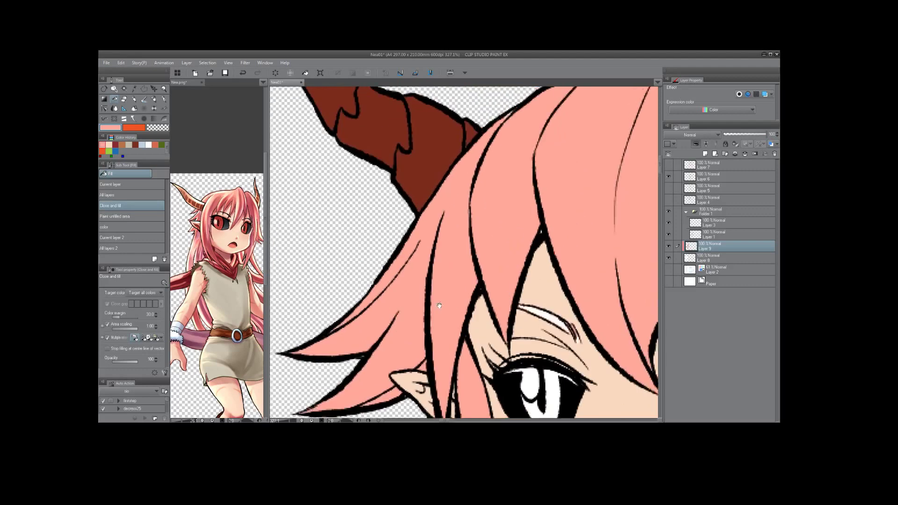
pyautogui.moveTo(490, 125)
pyautogui.mouseDown()
pyautogui.moveTo(486, 214)
pyautogui.moveTo(456, 232)
pyautogui.mouseUp()
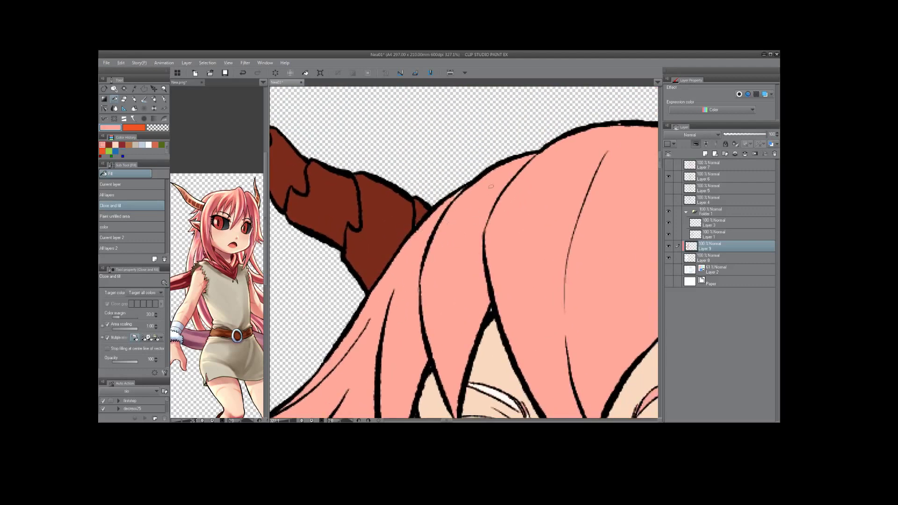
pyautogui.moveTo(410, 205); pyautogui.dragTo(542, 250)
pyautogui.moveTo(381, 178); pyautogui.dragTo(395, 206)
pyautogui.keyDown('alt'); pyautogui.click(395, 205); pyautogui.keyUp('alt')
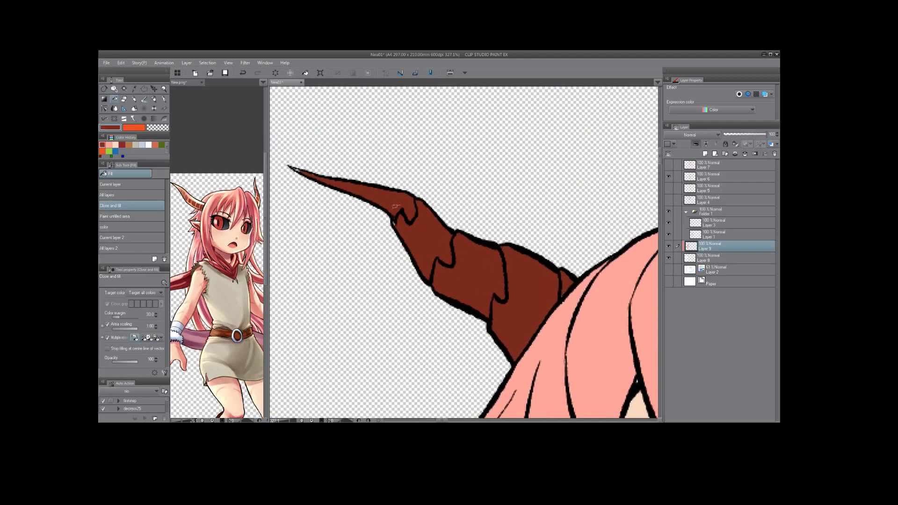
# Fill the small unfilled spots between the segments of her left horn with the dark red horn colour.
pyautogui.moveTo(507, 274); pyautogui.dragTo(426, 223)
pyautogui.keyDown('alt'); pyautogui.click(425, 223); pyautogui.keyUp('alt')
pyautogui.moveTo(542, 223); pyautogui.dragTo(524, 214)
pyautogui.keyDown('alt'); pyautogui.click(477, 188); pyautogui.keyUp('alt')
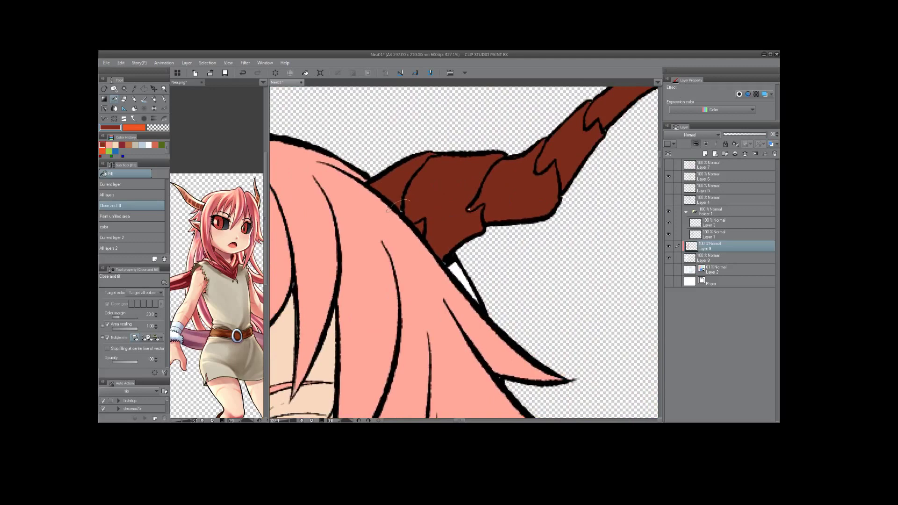
pyautogui.moveTo(466, 193); pyautogui.dragTo(413, 238)
pyautogui.moveTo(516, 187); pyautogui.dragTo(458, 275)
pyautogui.moveTo(503, 231); pyautogui.dragTo(518, 212)
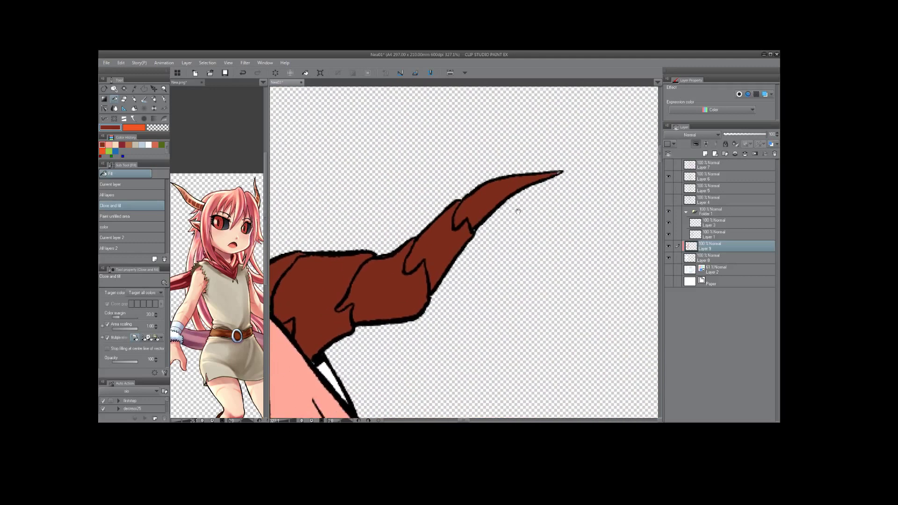
# Sample the hair pink and fill the white sliver of hair just below her left horn.
pyautogui.moveTo(576, 173); pyautogui.dragTo(425, 256)
pyautogui.keyDown('alt'); pyautogui.click(425, 257); pyautogui.keyUp('alt')
pyautogui.moveTo(495, 257); pyautogui.dragTo(500, 155)
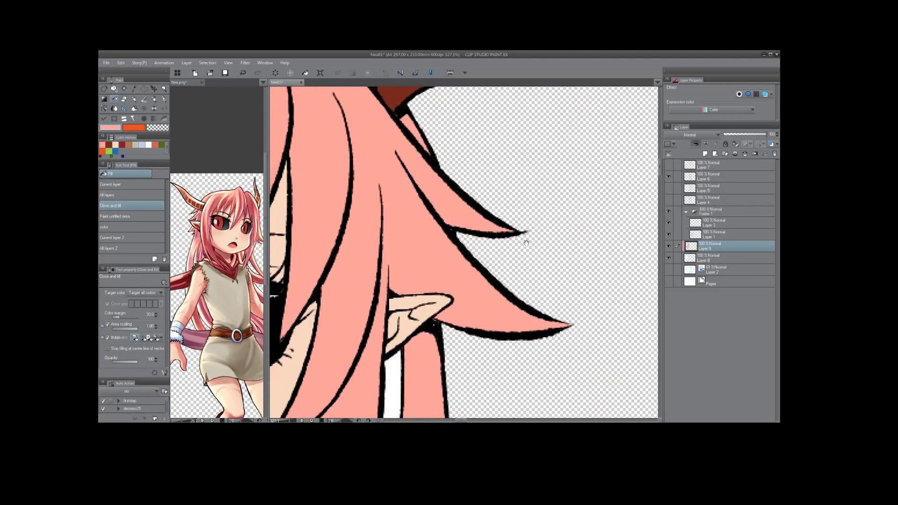
# Enclose the long white strips between the hair strands below her left ear to fill them with pink.
pyautogui.moveTo(519, 308); pyautogui.dragTo(550, 146)
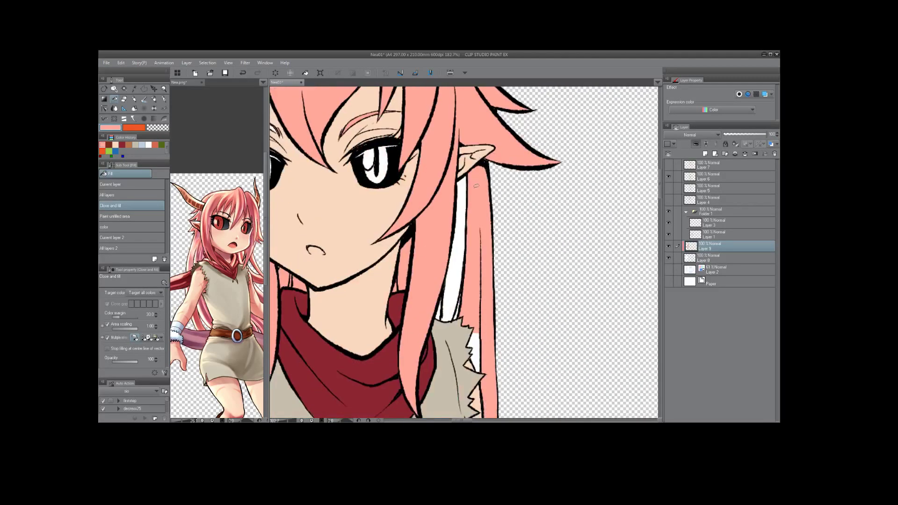
pyautogui.moveTo(454, 181)
pyautogui.mouseDown()
pyautogui.moveTo(426, 319)
pyautogui.moveTo(465, 306)
pyautogui.moveTo(474, 226)
pyautogui.moveTo(458, 236)
pyautogui.moveTo(481, 255)
pyautogui.mouseUp()
pyautogui.scroll(-3, 462, 253)
pyautogui.scroll(-1, 537, 248)
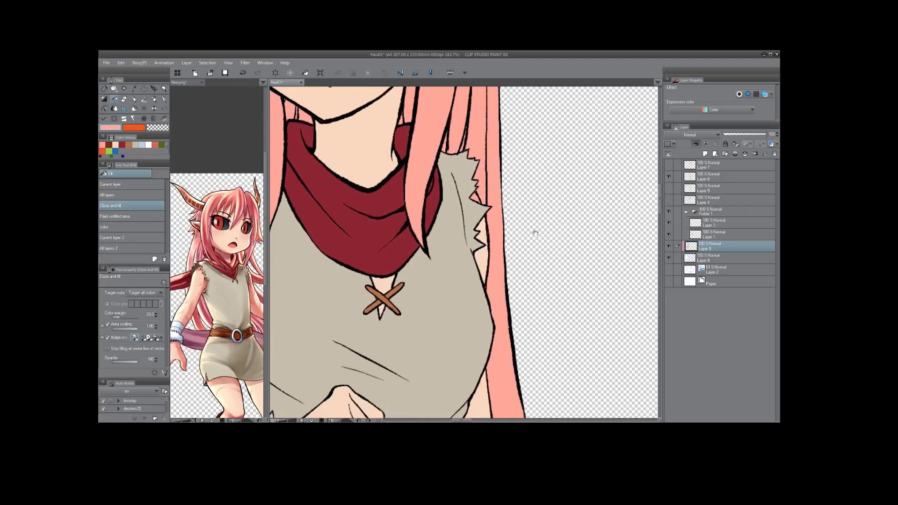
# Fill the gaps at her frayed left sleeve with sampled skin tone and those between the arm and hair with pink.
pyautogui.keyDown('alt'); pyautogui.click(484, 244); pyautogui.keyUp('alt')
pyautogui.scroll(-3, 528, 238)
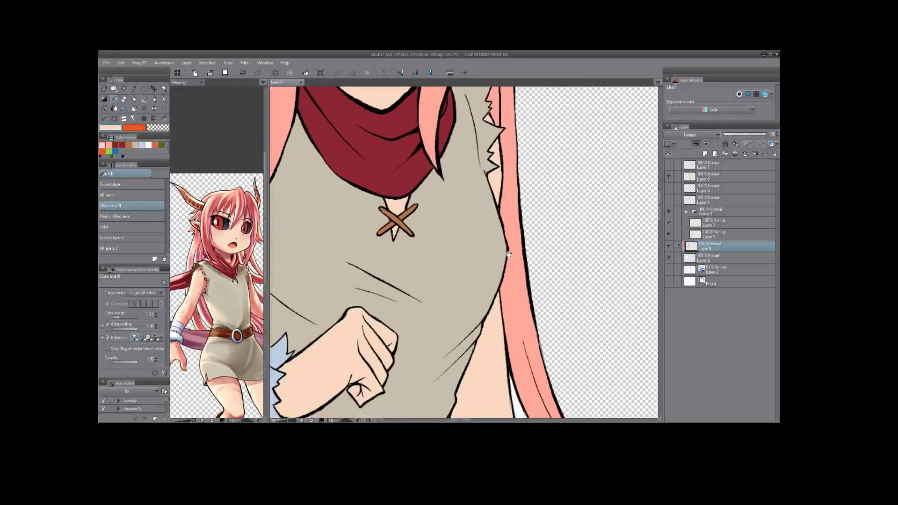
pyautogui.scroll(-5, 528, 237)
pyautogui.keyDown('alt'); pyautogui.click(501, 257); pyautogui.keyUp('alt')
pyautogui.moveTo(520, 236)
pyautogui.mouseDown()
pyautogui.moveTo(497, 226)
pyautogui.moveTo(442, 169)
pyautogui.moveTo(471, 239)
pyautogui.moveTo(520, 237)
pyautogui.mouseUp()
pyautogui.scroll(-3, 551, 269)
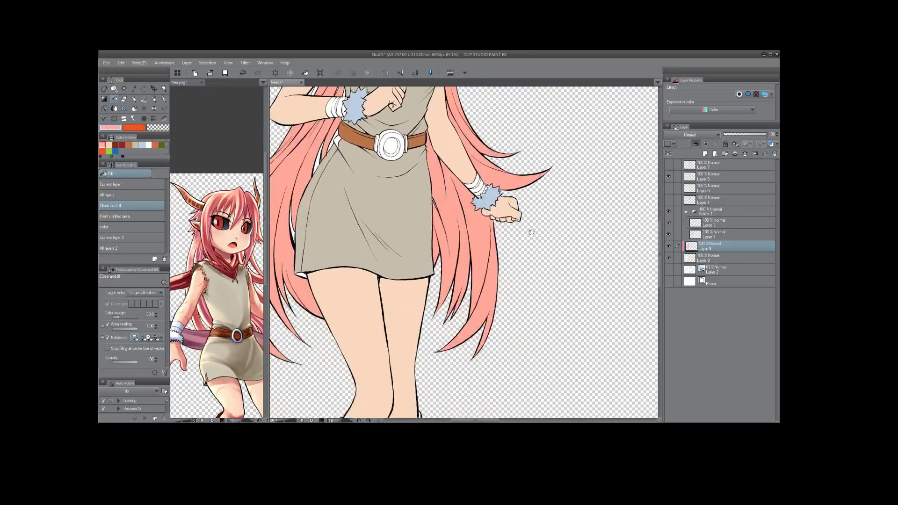
# Sample the skin tone and the dress beige, and fill the leftover gaps under the dress hem.
pyautogui.moveTo(486, 340)
pyautogui.mouseDown()
pyautogui.moveTo(521, 253)
pyautogui.moveTo(514, 209)
pyautogui.moveTo(446, 145)
pyautogui.moveTo(432, 181)
pyautogui.moveTo(446, 232)
pyautogui.moveTo(433, 308)
pyautogui.moveTo(453, 338)
pyautogui.moveTo(484, 292)
pyautogui.mouseUp()
pyautogui.scroll(4, 484, 292)
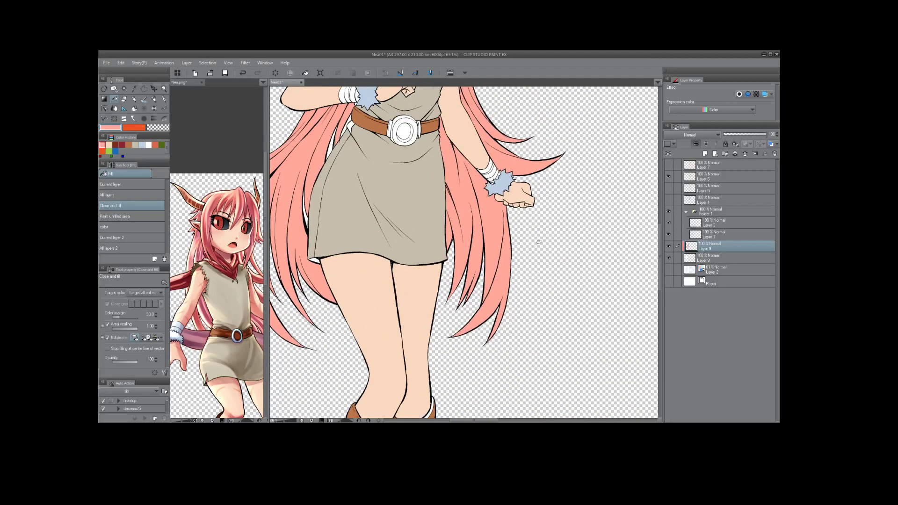
pyautogui.scroll(-2, 519, 256)
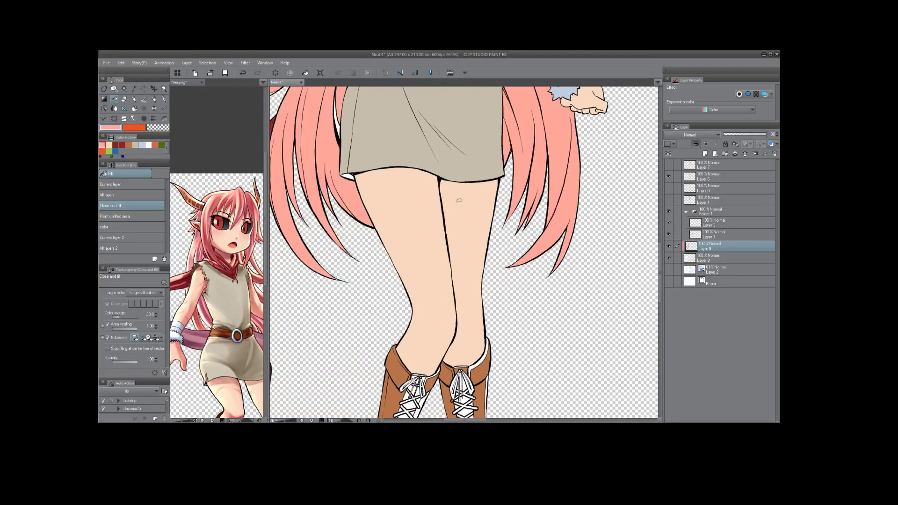
pyautogui.keyDown('alt'); pyautogui.click(460, 202); pyautogui.keyUp('alt')
pyautogui.moveTo(452, 236); pyautogui.dragTo(482, 235)
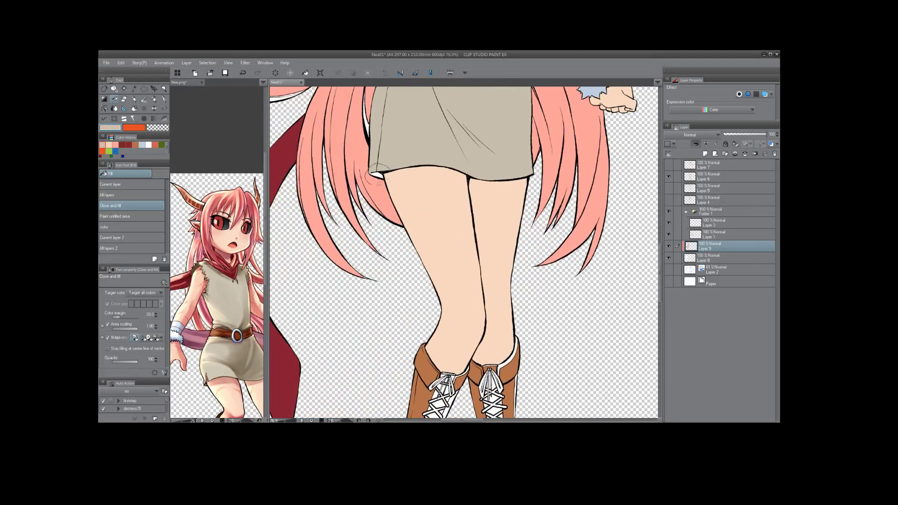
# Sample the boots' brown and fill the remaining gaps in both boots around the cuffs, laces and ankles.
pyautogui.moveTo(385, 364)
pyautogui.mouseDown()
pyautogui.moveTo(400, 200)
pyautogui.moveTo(543, 181)
pyautogui.moveTo(544, 159)
pyautogui.mouseUp()
pyautogui.keyDown('alt'); pyautogui.click(437, 220); pyautogui.keyUp('alt')
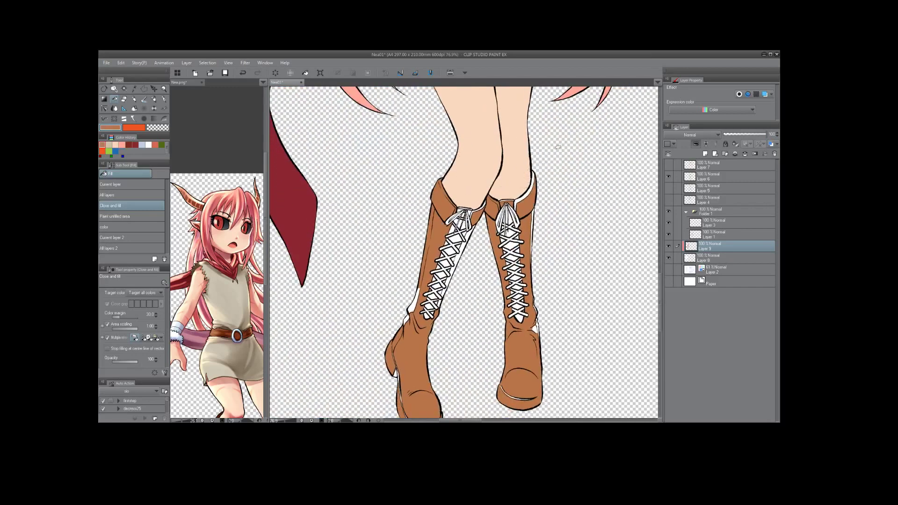
pyautogui.moveTo(422, 159)
pyautogui.mouseDown()
pyautogui.moveTo(456, 185)
pyautogui.moveTo(507, 176)
pyautogui.moveTo(542, 157)
pyautogui.moveTo(566, 214)
pyautogui.moveTo(563, 398)
pyautogui.moveTo(516, 414)
pyautogui.moveTo(471, 399)
pyautogui.moveTo(463, 416)
pyautogui.moveTo(407, 416)
pyautogui.moveTo(367, 279)
pyautogui.moveTo(405, 102)
pyautogui.mouseUp()
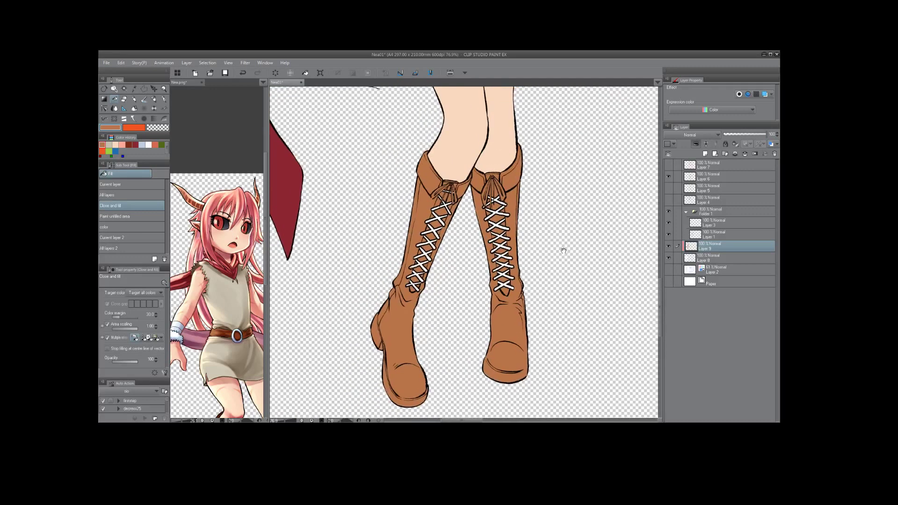
# Inspect the boots, legs, hair ends and scarf tail for remaining unfilled gaps.
pyautogui.scroll(1, 543, 191)
pyautogui.scroll(-2, 570, 232)
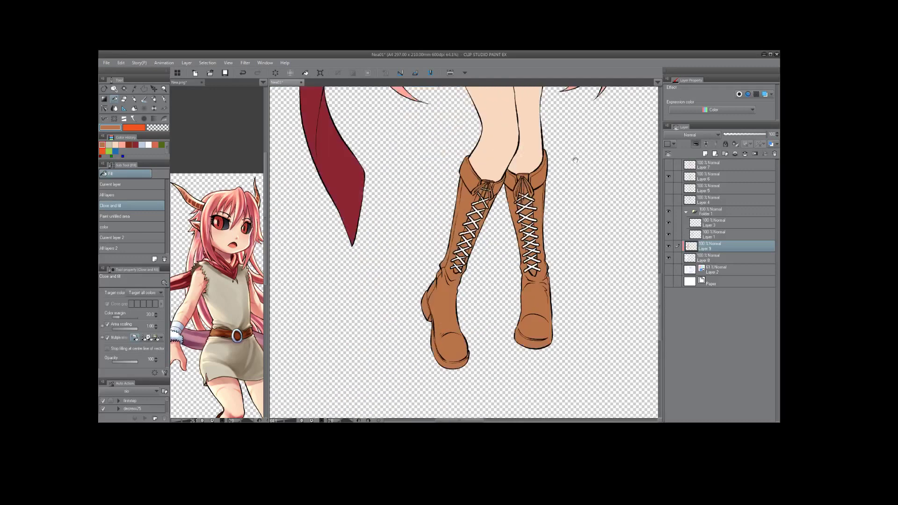
pyautogui.moveTo(575, 156); pyautogui.dragTo(569, 262)
pyautogui.scroll(3, 570, 262)
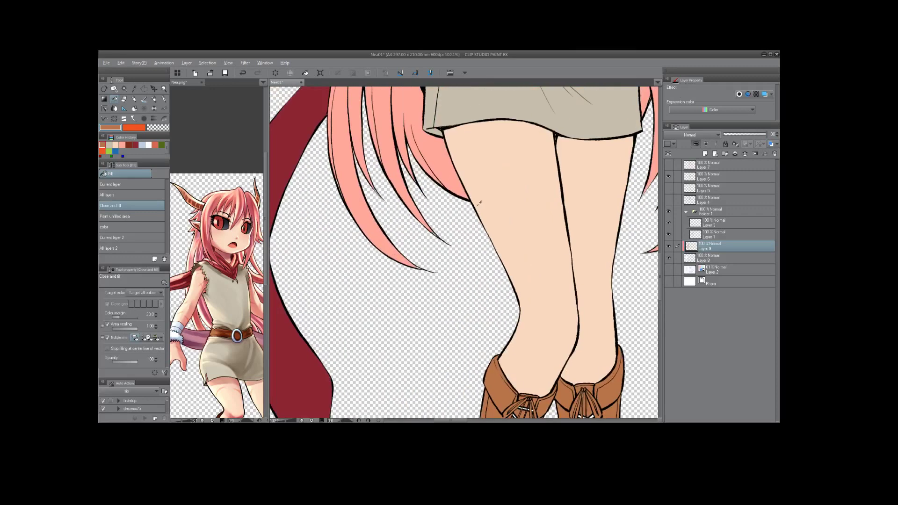
pyautogui.press('alt')
pyautogui.moveTo(459, 266)
pyautogui.mouseDown()
pyautogui.moveTo(440, 161)
pyautogui.moveTo(383, 90)
pyautogui.moveTo(332, 140)
pyautogui.moveTo(355, 264)
pyautogui.moveTo(449, 304)
pyautogui.mouseUp()
pyautogui.moveTo(397, 345); pyautogui.dragTo(457, 226)
pyautogui.scroll(2, 457, 226)
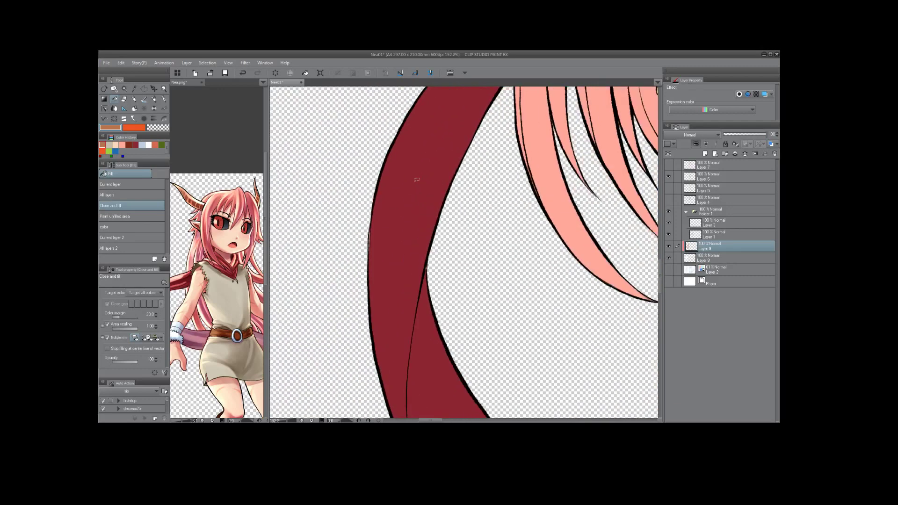
# Try the Multiply blending mode on Layer 3 inside the line art folder.
pyautogui.click(714, 222)
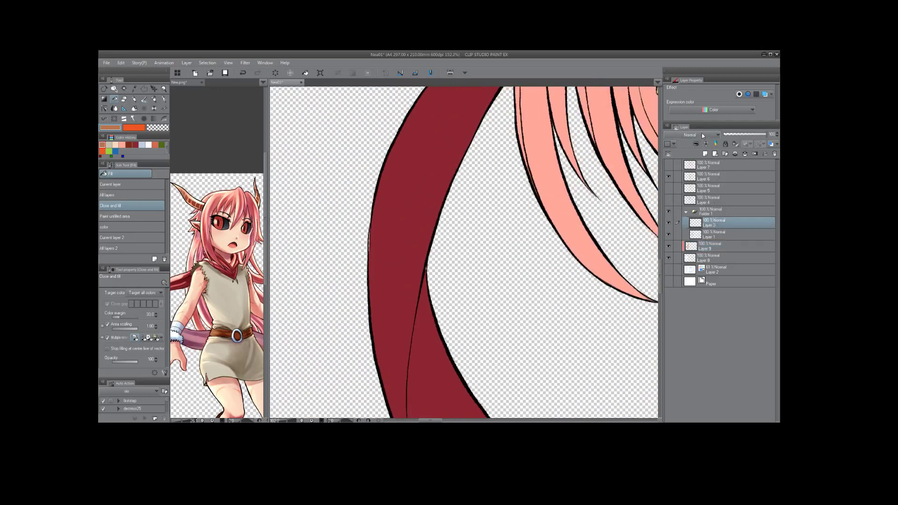
pyautogui.hotkey('alt', 'shift', 'm')
pyautogui.click(708, 241)
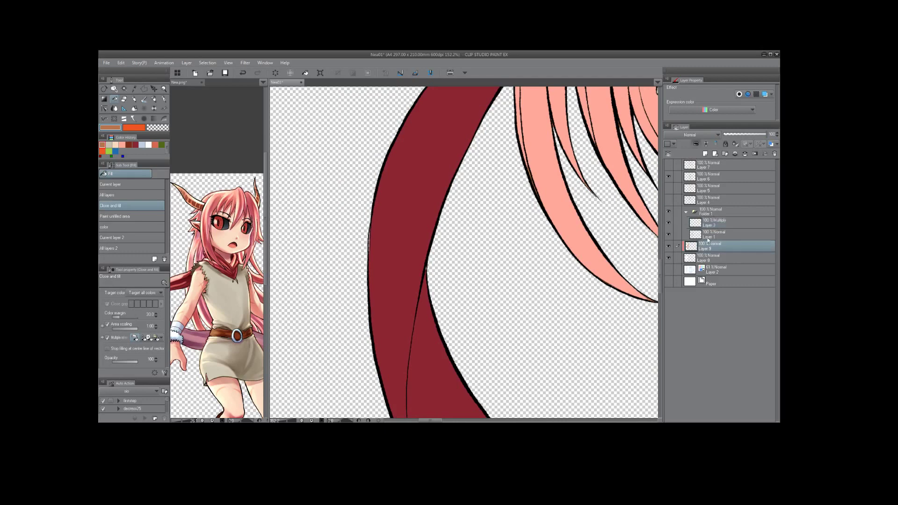
pyautogui.scroll(-3, 617, 239)
pyautogui.scroll(-6, 546, 276)
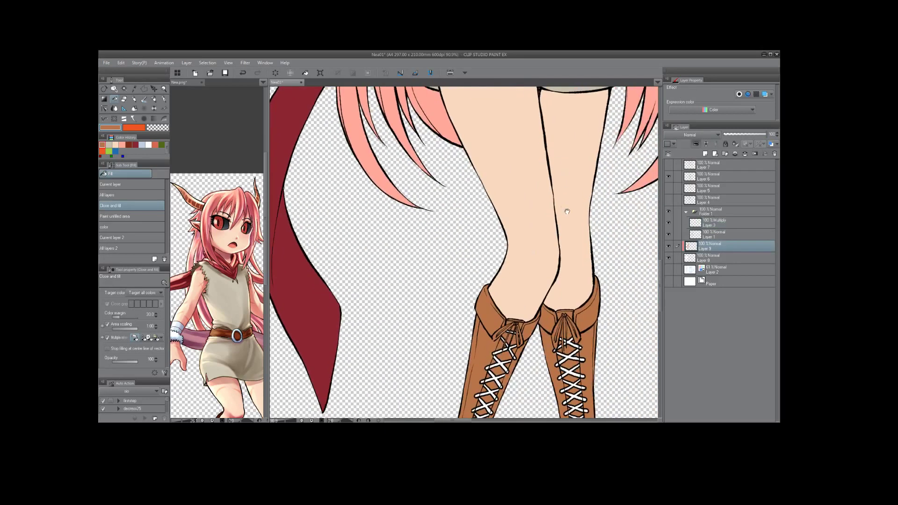
pyautogui.click(716, 222)
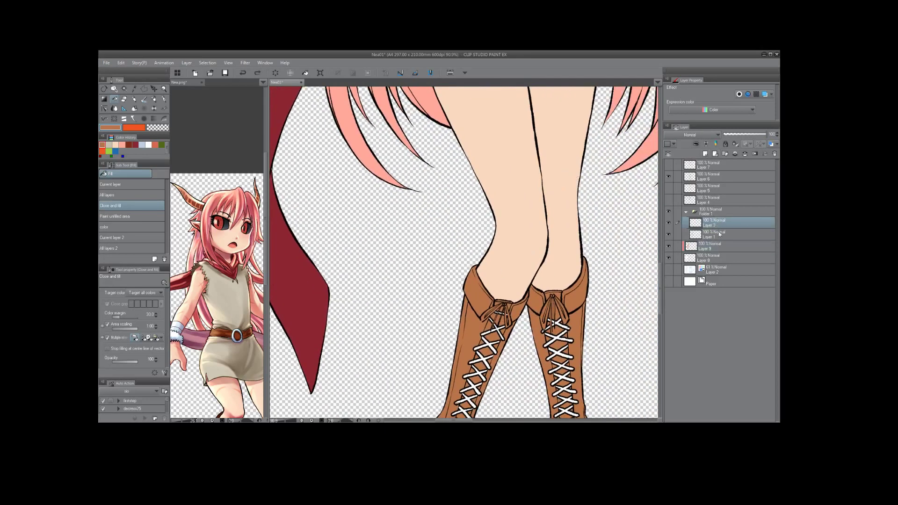
# Toggle the visibility of Layer 1 and Layer 3 to check which line art each one holds.
pyautogui.click(719, 235)
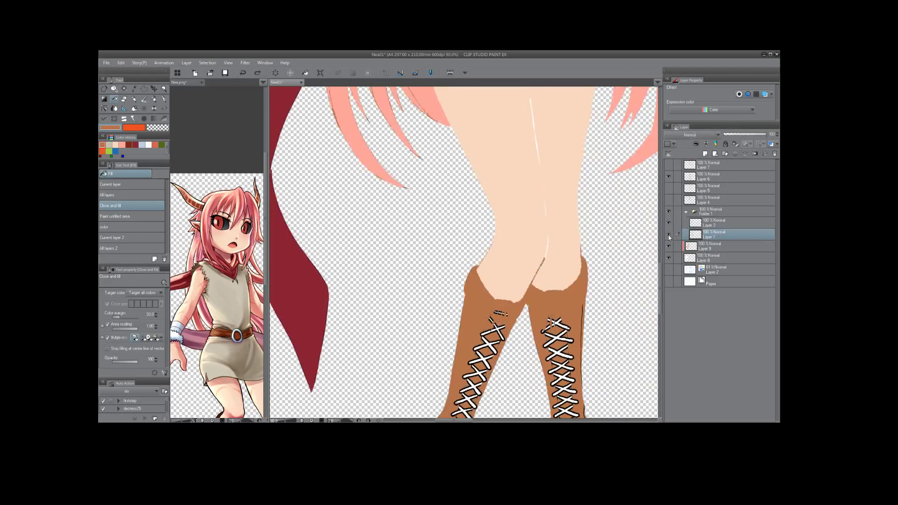
pyautogui.click(669, 223)
pyautogui.click(668, 223)
# Try making the white of the boot laces on Layer 3 transparent so the boot brown shows through.
pyautogui.click(709, 224)
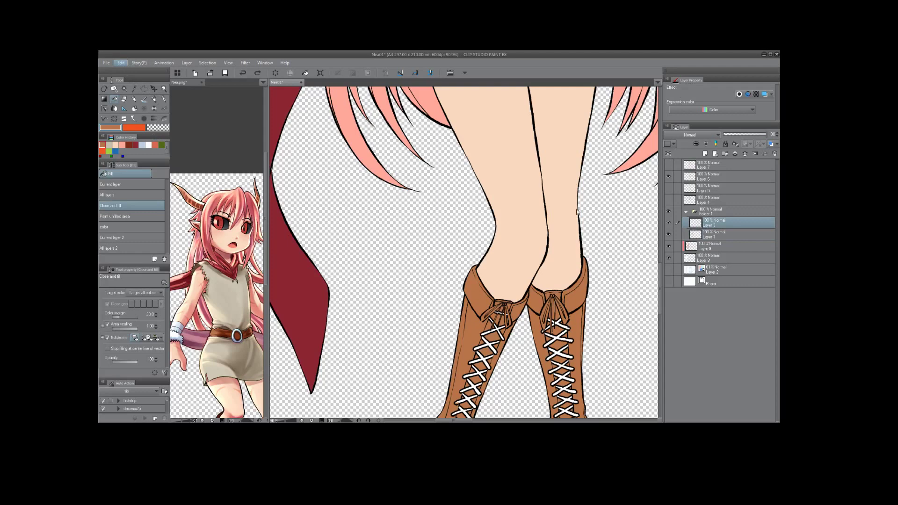
pyautogui.click(669, 223)
pyautogui.scroll(-2, 627, 215)
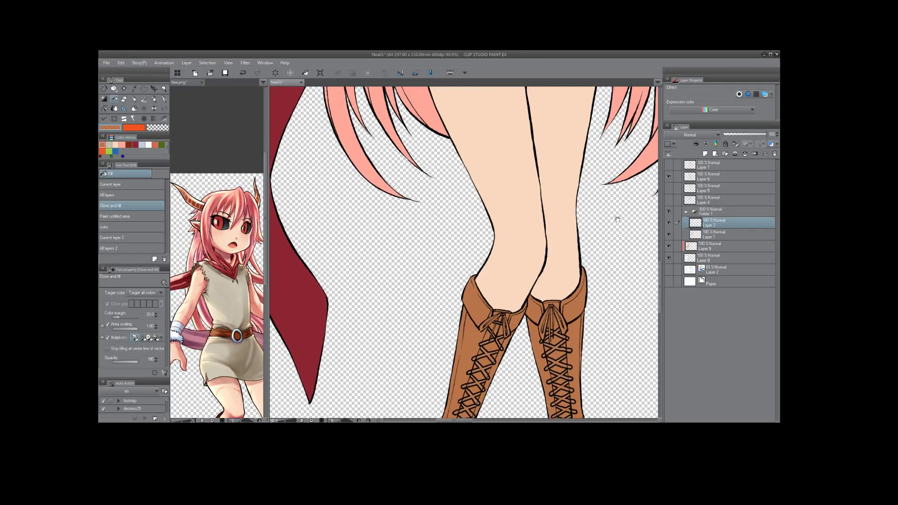
pyautogui.moveTo(617, 202); pyautogui.dragTo(591, 241)
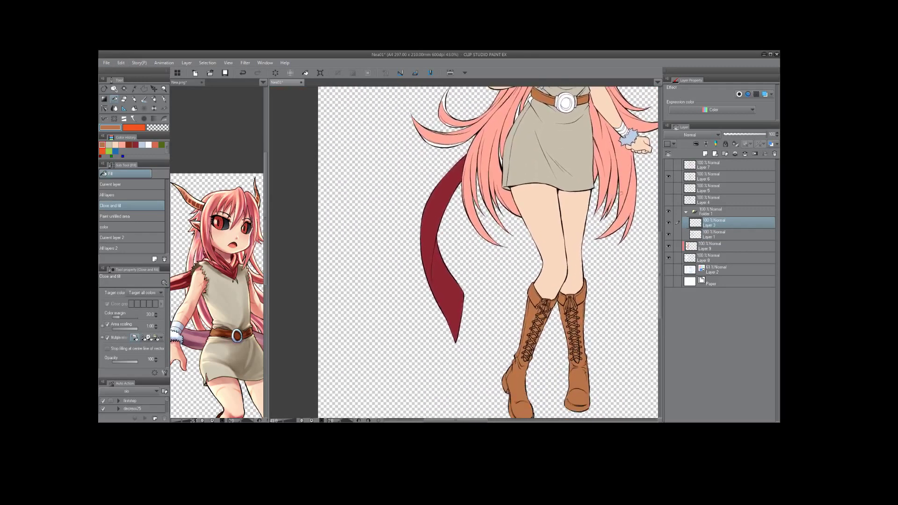
pyautogui.moveTo(624, 194); pyautogui.dragTo(590, 300)
# Return to the base colour layer and fill the white gaps beside her right hip with sampled hair pink and dress beige.
pyautogui.scroll(4, 486, 294)
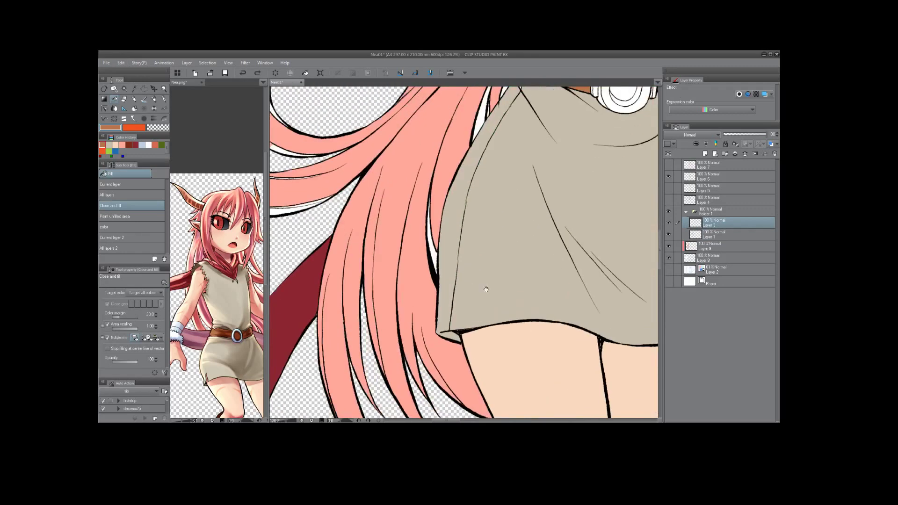
pyautogui.keyDown('alt'); pyautogui.click(462, 233); pyautogui.keyUp('alt')
pyautogui.click(716, 245)
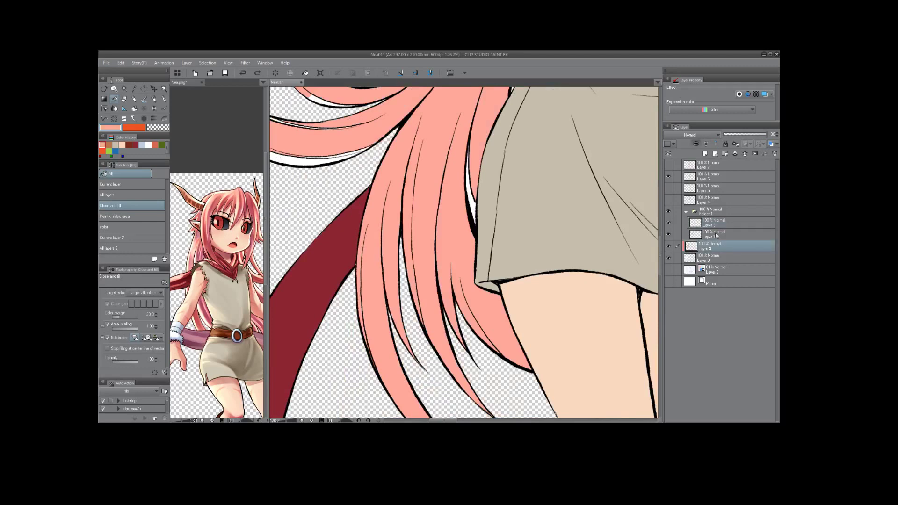
pyautogui.moveTo(496, 257)
pyautogui.mouseDown()
pyautogui.moveTo(521, 184)
pyautogui.moveTo(510, 337)
pyautogui.moveTo(474, 413)
pyautogui.mouseUp()
pyautogui.moveTo(466, 141)
pyautogui.mouseDown()
pyautogui.moveTo(440, 255)
pyautogui.moveTo(484, 183)
pyautogui.moveTo(468, 150)
pyautogui.mouseUp()
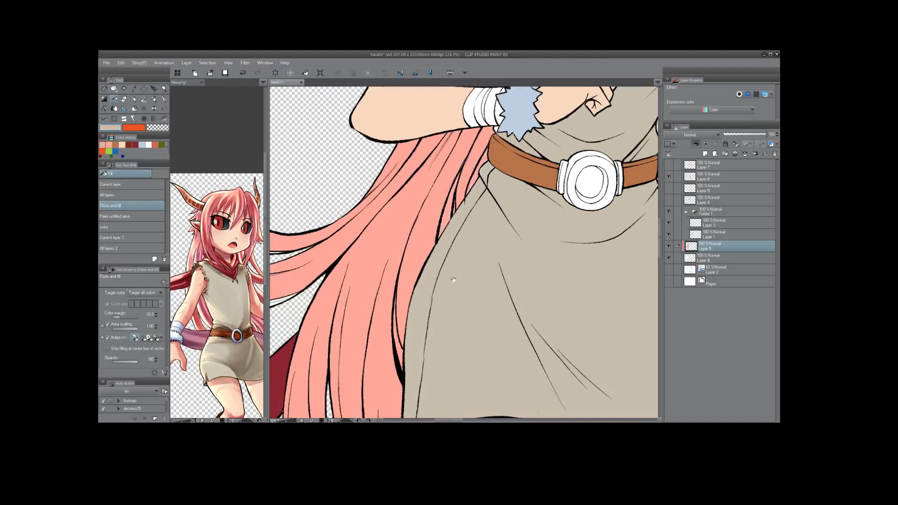
pyautogui.moveTo(451, 278)
pyautogui.mouseDown()
pyautogui.moveTo(365, 327)
pyautogui.moveTo(495, 259)
pyautogui.moveTo(516, 232)
pyautogui.moveTo(398, 123)
pyautogui.moveTo(333, 313)
pyautogui.moveTo(495, 296)
pyautogui.moveTo(510, 336)
pyautogui.moveTo(453, 251)
pyautogui.mouseUp()
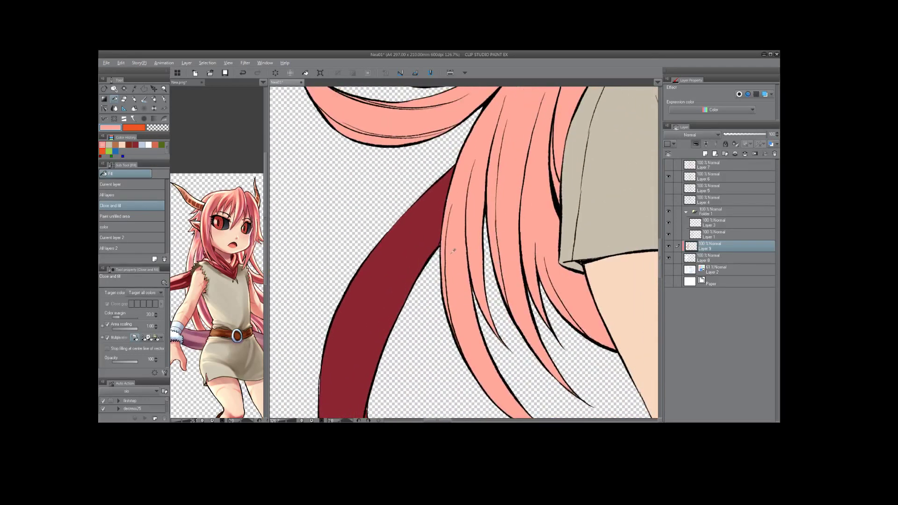
# Sample the scarf's dark red and fill the leftover gap where the scarf tail meets the hair.
pyautogui.keyDown('alt'); pyautogui.click(431, 243); pyautogui.keyUp('alt')
pyautogui.scroll(-4, 604, 223)
pyautogui.moveTo(604, 223)
pyautogui.mouseDown()
pyautogui.moveTo(604, 104)
pyautogui.moveTo(604, 224)
pyautogui.mouseUp()
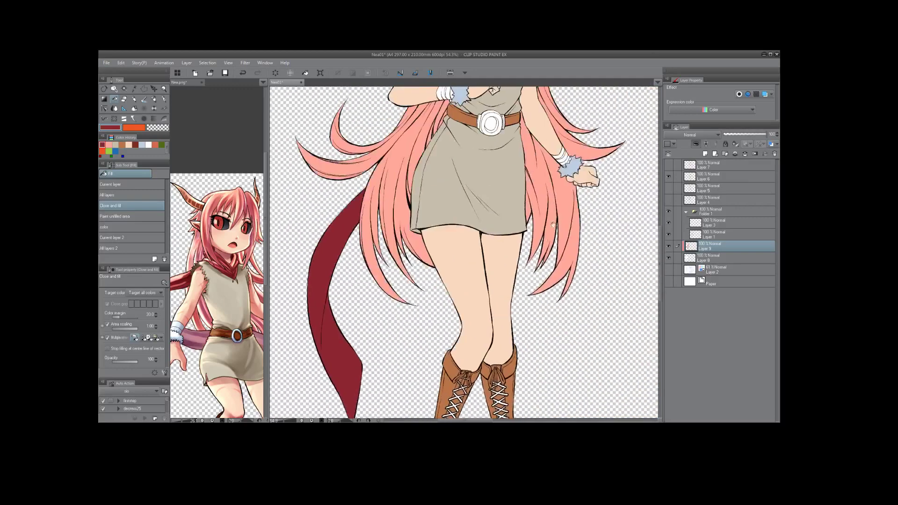
pyautogui.scroll(1, 604, 223)
pyautogui.scroll(3, 547, 252)
# Sample the hair pink and enclose the hair between her right arm and torso to fill its gaps.
pyautogui.moveTo(299, 178); pyautogui.dragTo(471, 174)
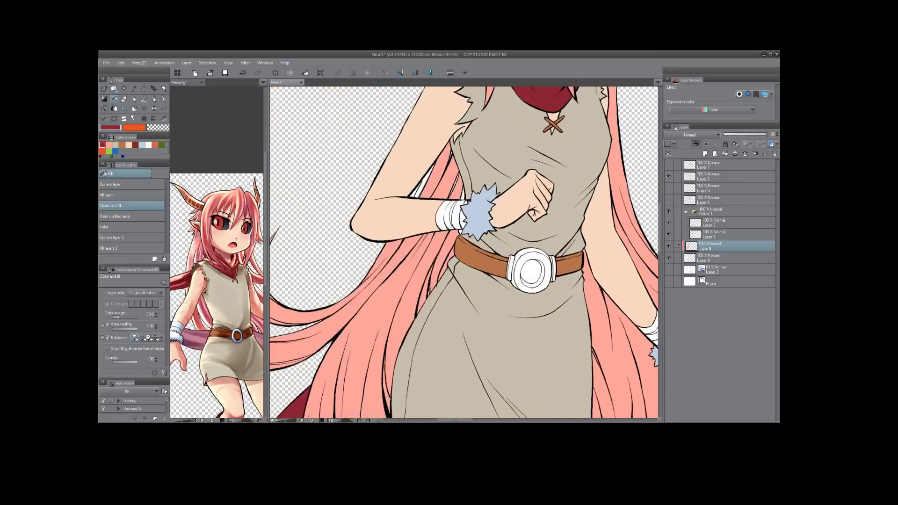
pyautogui.keyDown('alt'); pyautogui.click(471, 174); pyautogui.keyUp('alt')
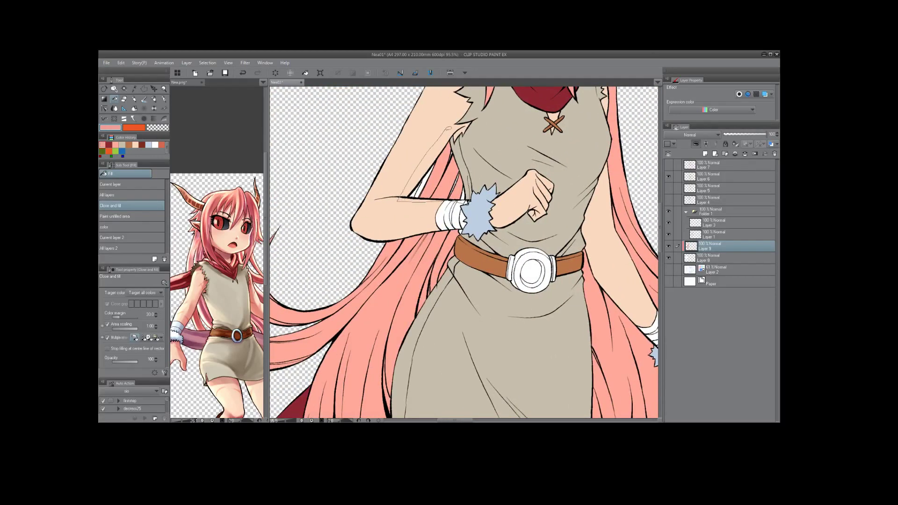
pyautogui.scroll(-3, 530, 159)
pyautogui.moveTo(608, 209); pyautogui.dragTo(477, 209)
pyautogui.scroll(3, 477, 208)
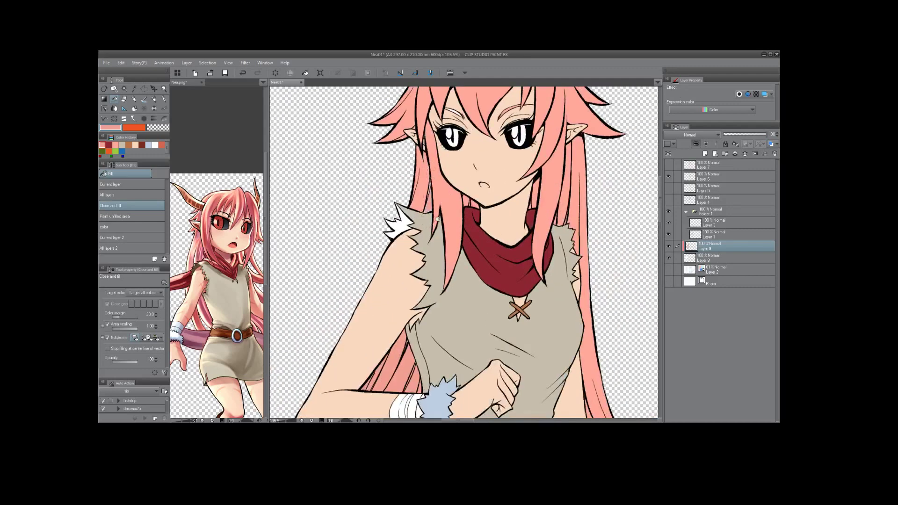
# Fill the white frayed edge of her right sleeve with sampled dress beige and resample the pink of the nearby hair.
pyautogui.scroll(3, 426, 218)
pyautogui.keyDown('alt'); pyautogui.click(402, 211); pyautogui.keyUp('alt')
pyautogui.moveTo(393, 213)
pyautogui.mouseDown()
pyautogui.moveTo(345, 170)
pyautogui.moveTo(303, 227)
pyautogui.moveTo(326, 286)
pyautogui.moveTo(371, 254)
pyautogui.mouseUp()
pyautogui.moveTo(413, 199); pyautogui.dragTo(402, 253)
pyautogui.keyDown('alt'); pyautogui.click(377, 224); pyautogui.keyUp('alt')
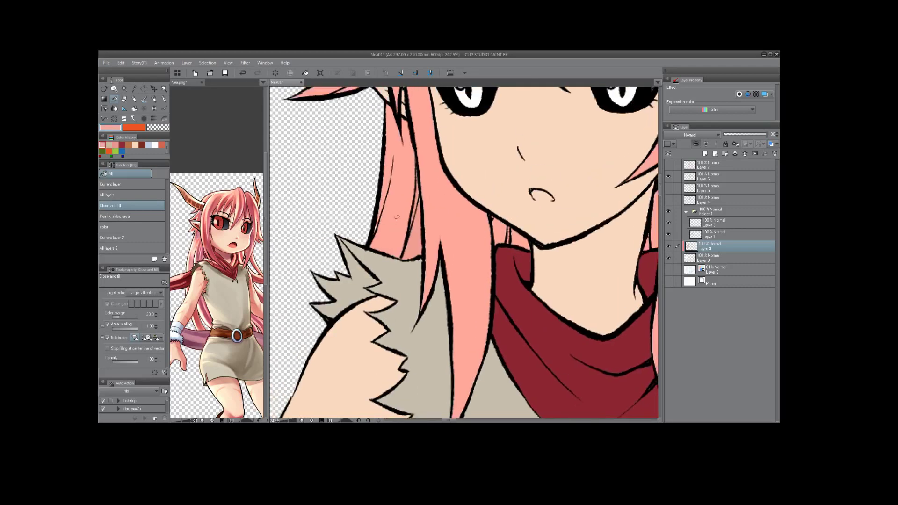
# Sample the horn's dark brown and fill the leftover gap where her right horn meets the hair.
pyautogui.moveTo(424, 303); pyautogui.dragTo(433, 259)
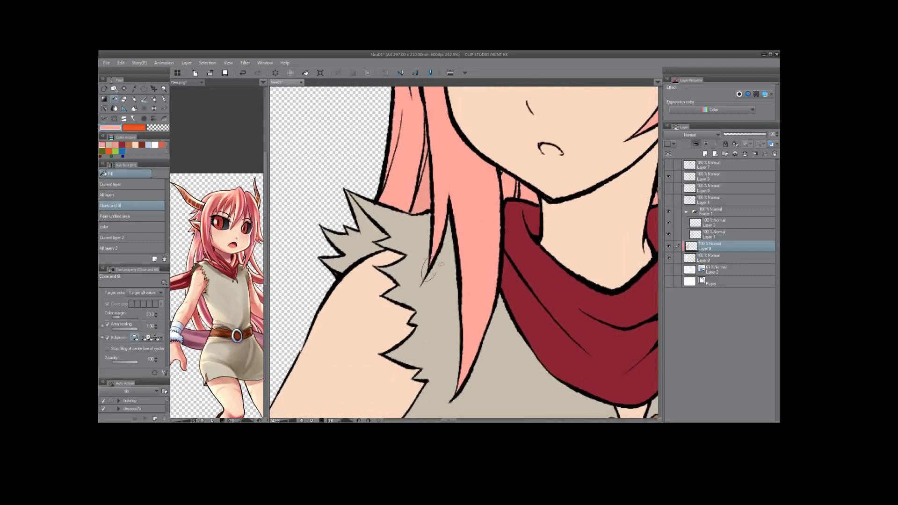
pyautogui.moveTo(574, 255); pyautogui.dragTo(538, 416)
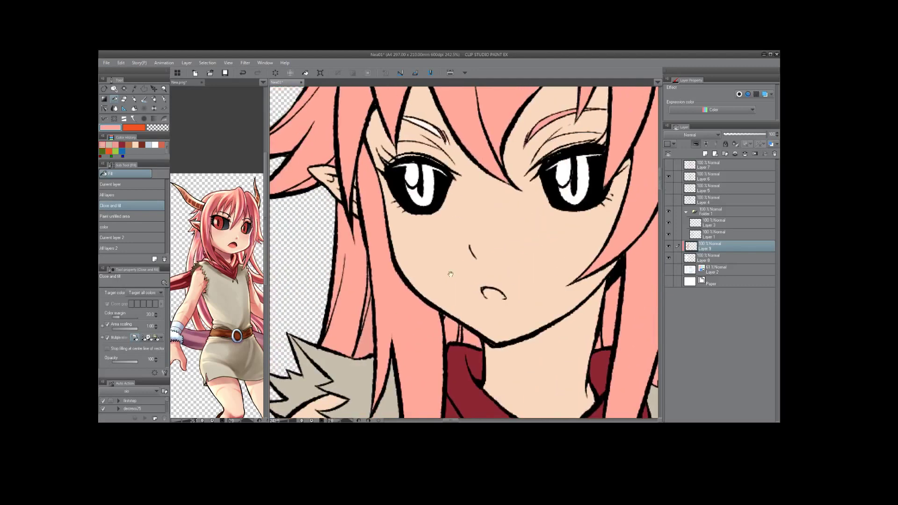
pyautogui.moveTo(420, 234); pyautogui.dragTo(468, 253)
pyautogui.moveTo(381, 243); pyautogui.dragTo(367, 374)
pyautogui.moveTo(477, 173); pyautogui.dragTo(475, 263)
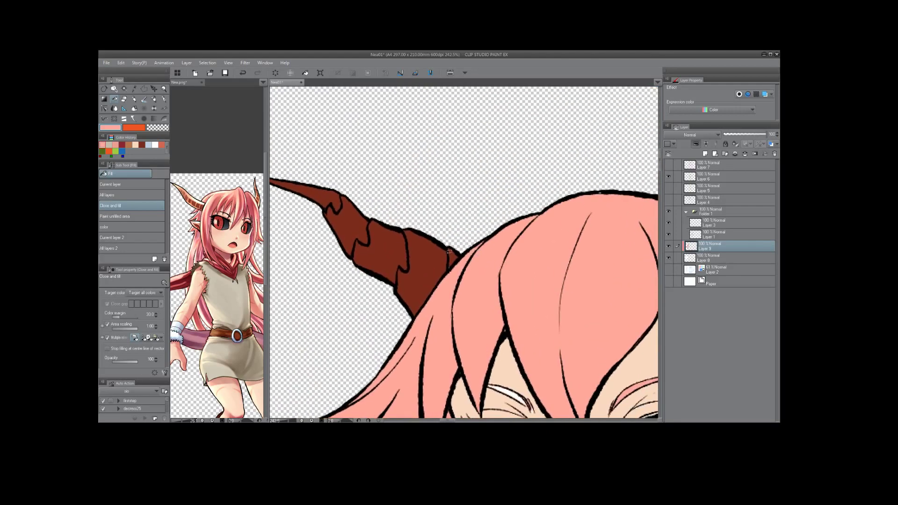
pyautogui.keyDown('alt'); pyautogui.click(447, 268); pyautogui.keyUp('alt')
pyautogui.scroll(-8, 510, 255)
pyautogui.moveTo(515, 383); pyautogui.dragTo(519, 274)
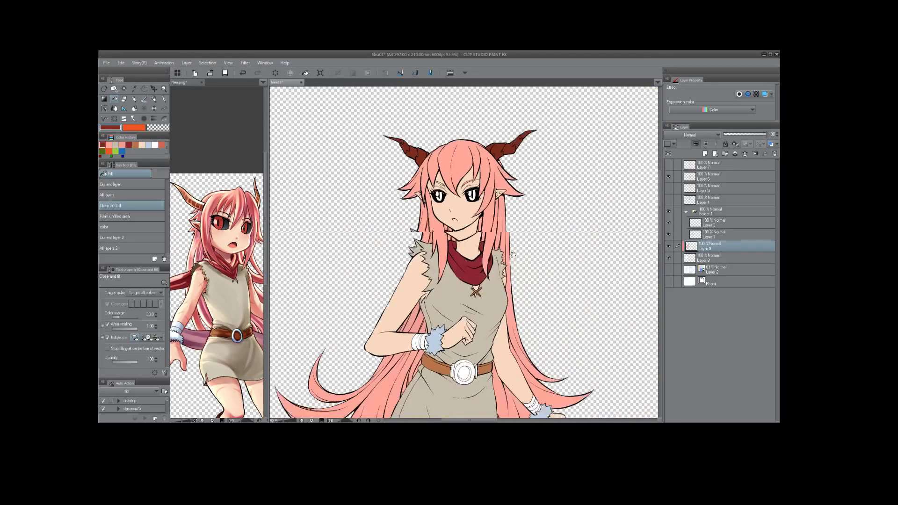
# Sample the dress beige near the wrist bandage, and fill the round belt buckle with light yellow.
pyautogui.moveTo(524, 416); pyautogui.dragTo(528, 257)
pyautogui.moveTo(534, 398); pyautogui.dragTo(517, 321)
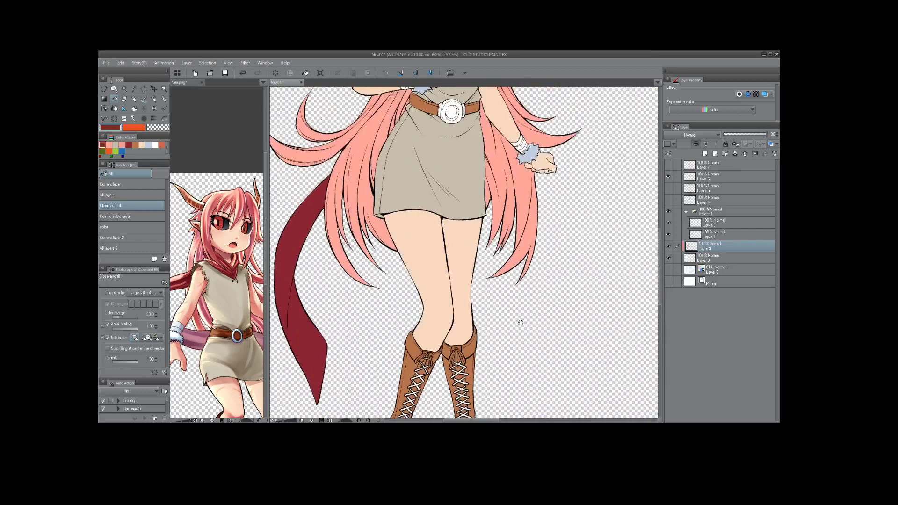
pyautogui.moveTo(517, 243); pyautogui.dragTo(520, 322)
pyautogui.moveTo(520, 220); pyautogui.dragTo(525, 245)
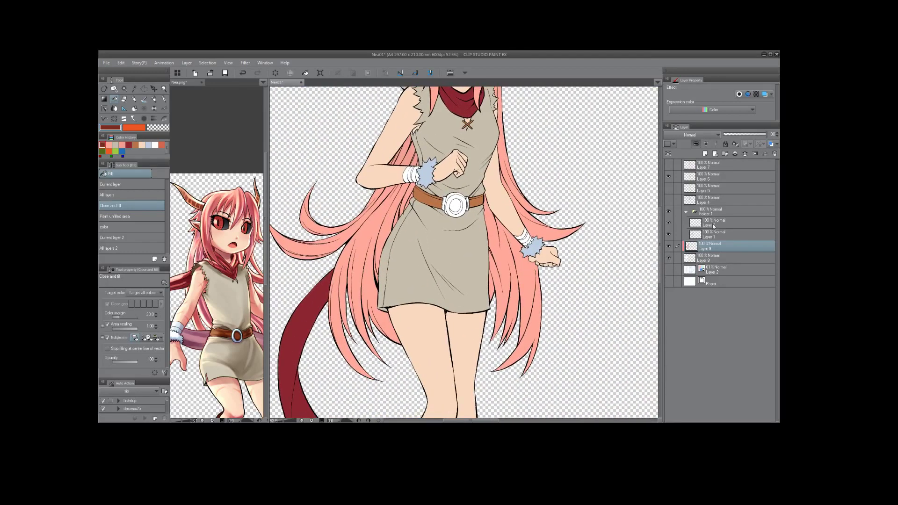
pyautogui.scroll(4, 467, 276)
pyautogui.moveTo(468, 211); pyautogui.dragTo(468, 325)
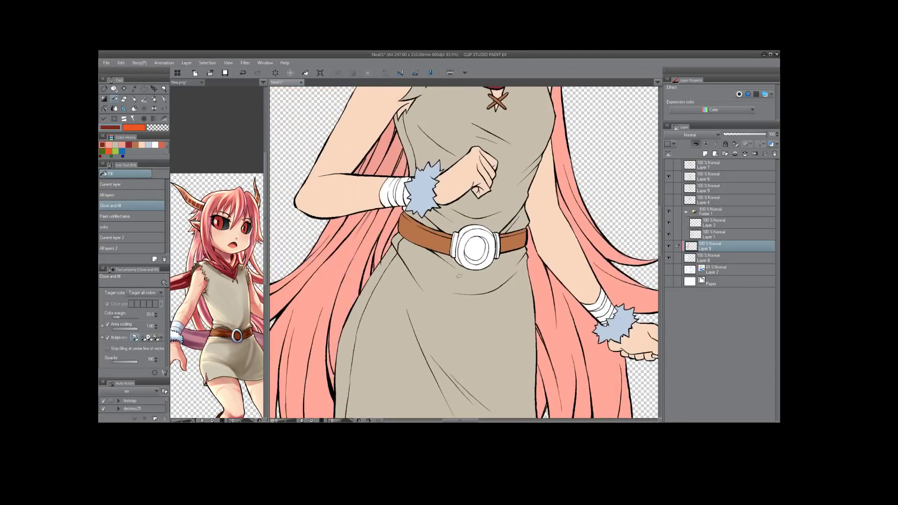
pyautogui.scroll(4, 431, 205)
pyautogui.keyDown('alt'); pyautogui.click(392, 183); pyautogui.keyUp('alt')
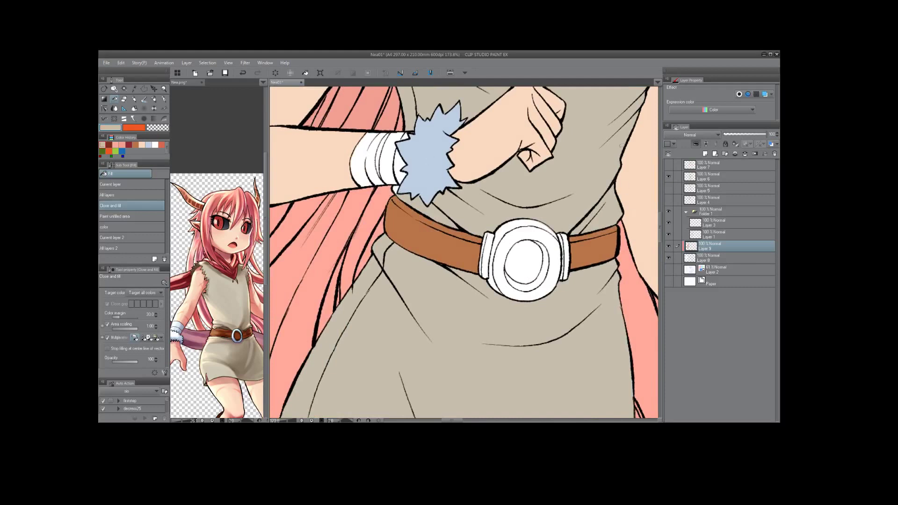
pyautogui.keyDown('alt'); pyautogui.click(567, 230); pyautogui.keyUp('alt')
pyautogui.moveTo(537, 211)
pyautogui.mouseDown()
pyautogui.moveTo(475, 236)
pyautogui.moveTo(568, 276)
pyautogui.moveTo(541, 213)
pyautogui.mouseUp()
pyautogui.moveTo(598, 269)
pyautogui.mouseDown()
pyautogui.moveTo(580, 251)
pyautogui.moveTo(580, 182)
pyautogui.mouseUp()
# Hide the Close and Fill note on Layer 6 and show the Step 3 PEN note on Layer 7.
pyautogui.scroll(-5, 580, 251)
pyautogui.scroll(-3, 580, 183)
pyautogui.scroll(-1, 543, 297)
pyautogui.moveTo(543, 297); pyautogui.dragTo(544, 291)
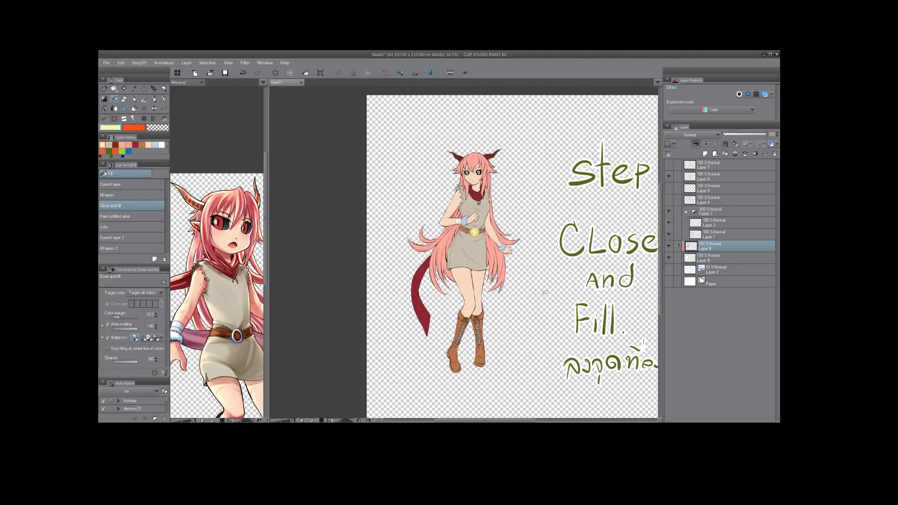
pyautogui.click(668, 176)
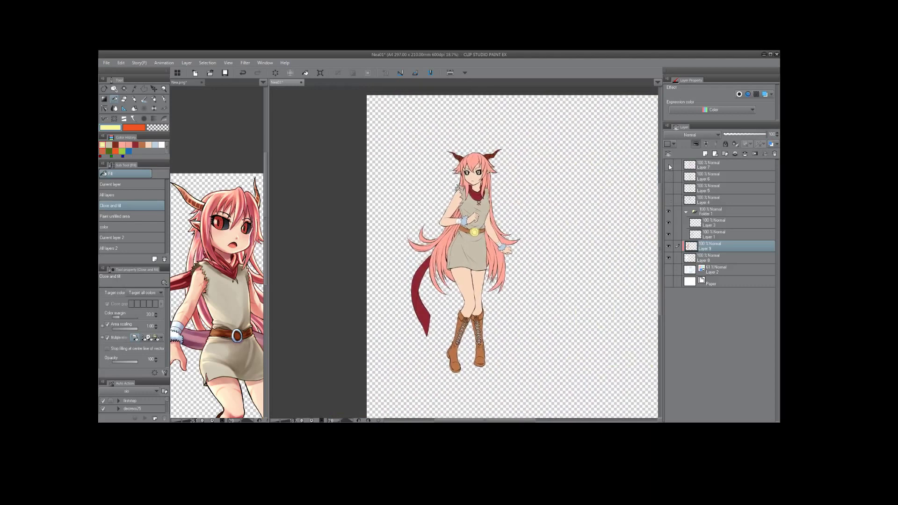
pyautogui.click(668, 165)
pyautogui.moveTo(627, 256); pyautogui.dragTo(559, 269)
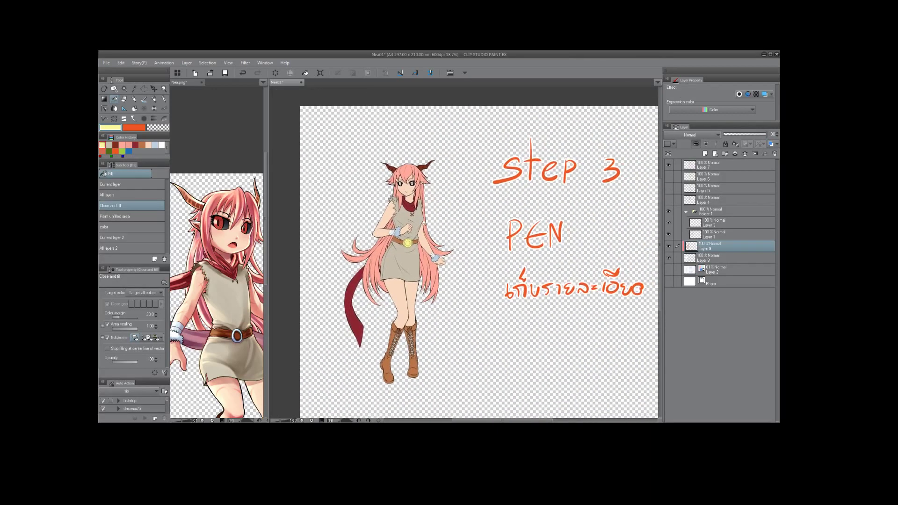
# Switch to the G pen big brush and paint the white parts of both eyebrows with sampled hair pink.
pyautogui.scroll(5, 407, 241)
pyautogui.click(163, 99)
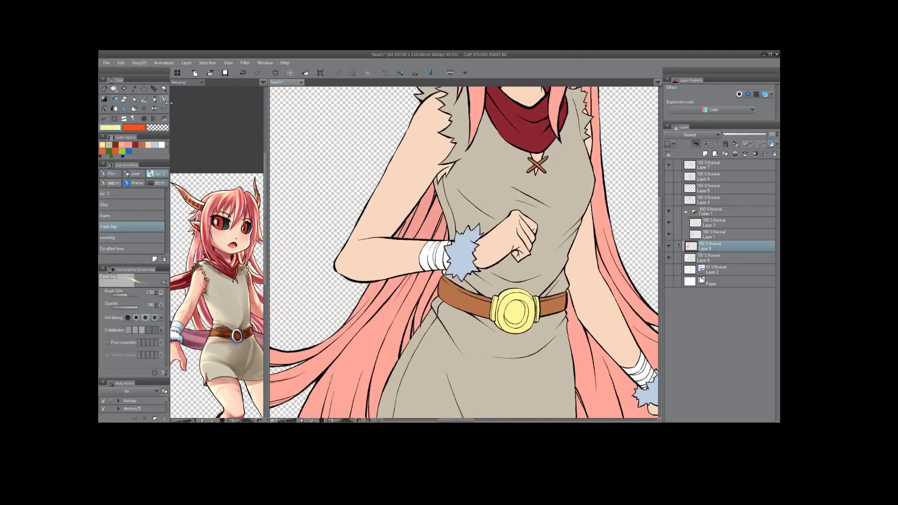
pyautogui.moveTo(468, 187); pyautogui.dragTo(473, 324)
pyautogui.scroll(3, 504, 148)
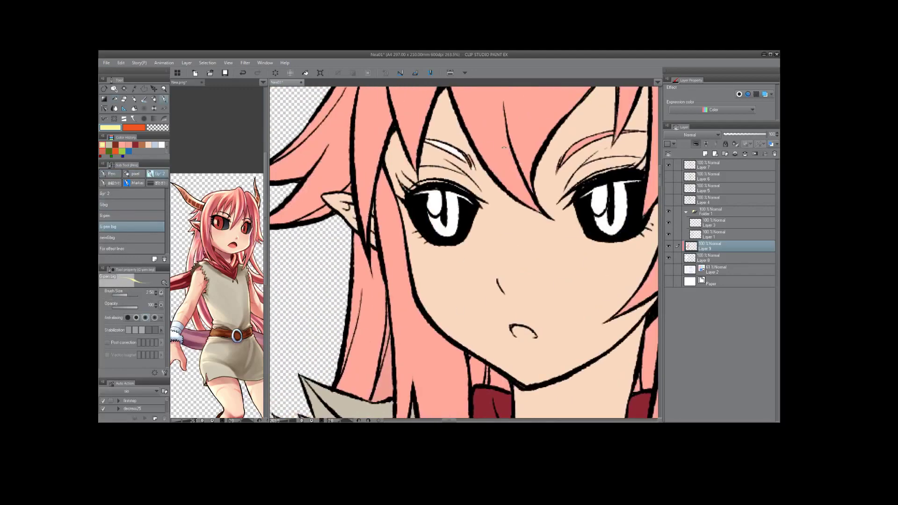
pyautogui.moveTo(503, 147)
pyautogui.mouseDown()
pyautogui.moveTo(527, 212)
pyautogui.moveTo(489, 256)
pyautogui.moveTo(491, 234)
pyautogui.moveTo(547, 243)
pyautogui.moveTo(574, 236)
pyautogui.moveTo(558, 225)
pyautogui.moveTo(566, 269)
pyautogui.moveTo(563, 251)
pyautogui.mouseUp()
pyautogui.keyDown('alt'); pyautogui.click(527, 211); pyautogui.keyUp('alt')
pyautogui.keyDown('alt'); pyautogui.click(491, 235); pyautogui.keyUp('alt')
pyautogui.keyDown('alt'); pyautogui.click(486, 243); pyautogui.keyUp('alt')
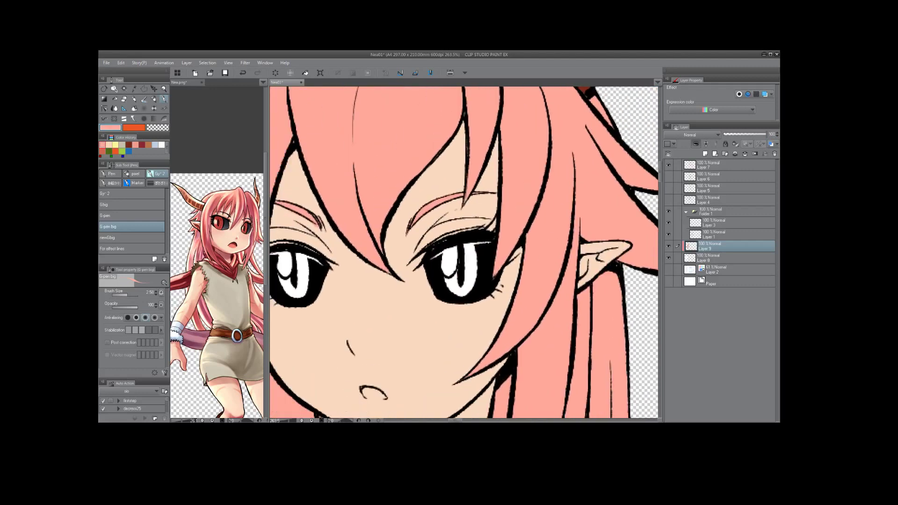
# Sample the red of the reference picture's eye and paint it over the white irises of both eyes.
pyautogui.click(225, 225)
pyautogui.keyDown('alt'); pyautogui.click(223, 219); pyautogui.keyUp('alt')
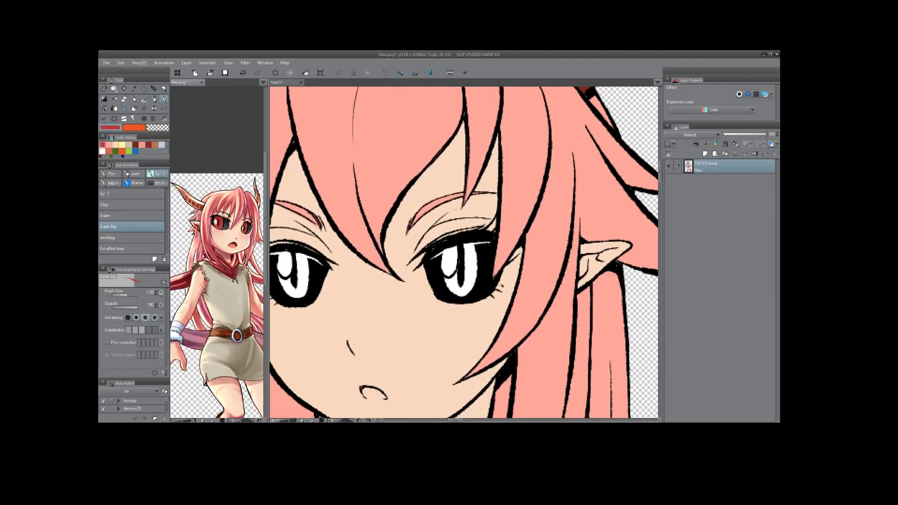
pyautogui.click(435, 263)
pyautogui.moveTo(433, 253)
pyautogui.mouseDown()
pyautogui.moveTo(451, 281)
pyautogui.moveTo(481, 244)
pyautogui.moveTo(456, 290)
pyautogui.mouseUp()
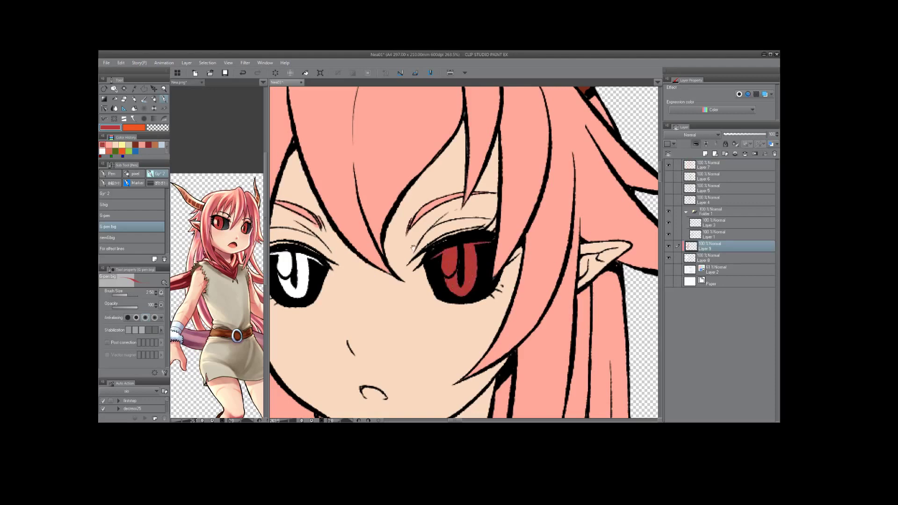
pyautogui.moveTo(412, 247); pyautogui.dragTo(532, 205)
pyautogui.moveTo(388, 216)
pyautogui.mouseDown()
pyautogui.moveTo(399, 239)
pyautogui.moveTo(406, 225)
pyautogui.moveTo(425, 252)
pyautogui.mouseUp()
pyautogui.scroll(-3, 438, 217)
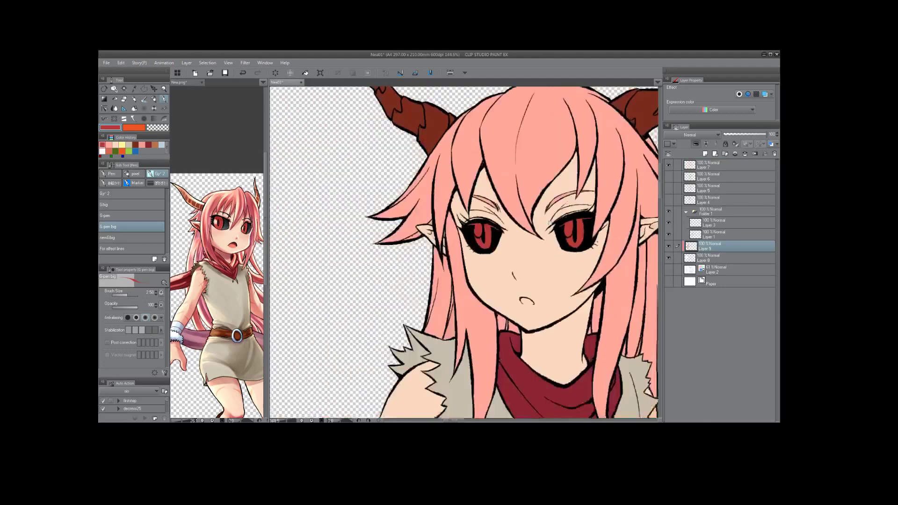
# Sample the mouth colour from the reference picture and paint the inside of her open mouth.
pyautogui.keyDown('alt'); pyautogui.click(233, 249); pyautogui.keyUp('alt')
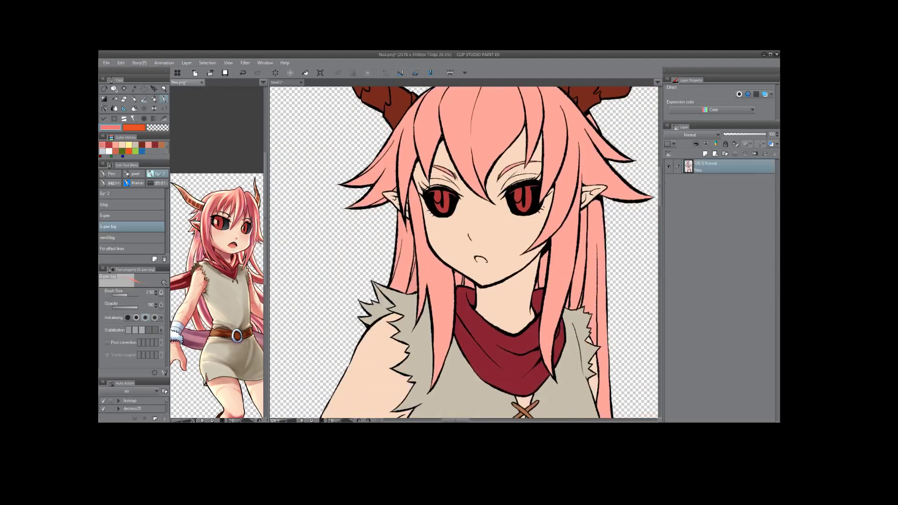
pyautogui.scroll(3, 498, 215)
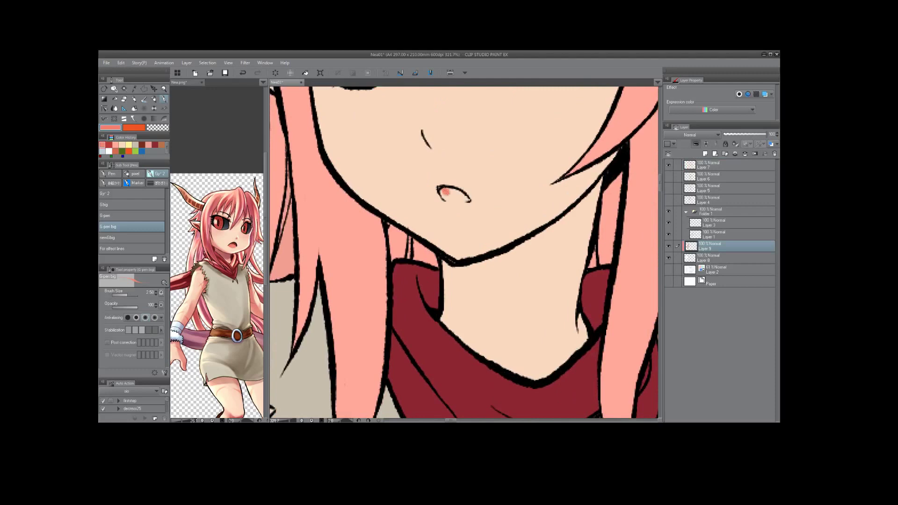
pyautogui.moveTo(445, 192); pyautogui.dragTo(463, 201)
pyautogui.scroll(-5, 582, 197)
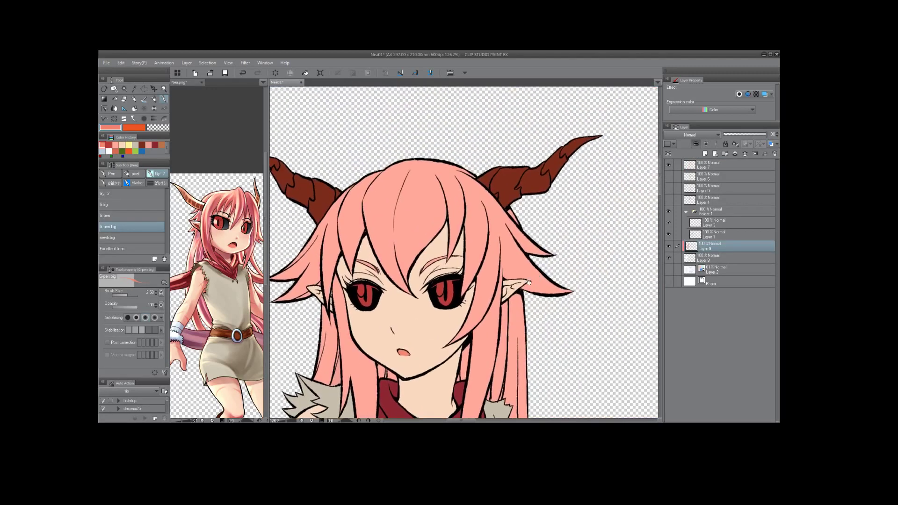
# Touch up the bandage and hand of her left arm with sampled white and skin tone on Layer 9.
pyautogui.scroll(4, 518, 276)
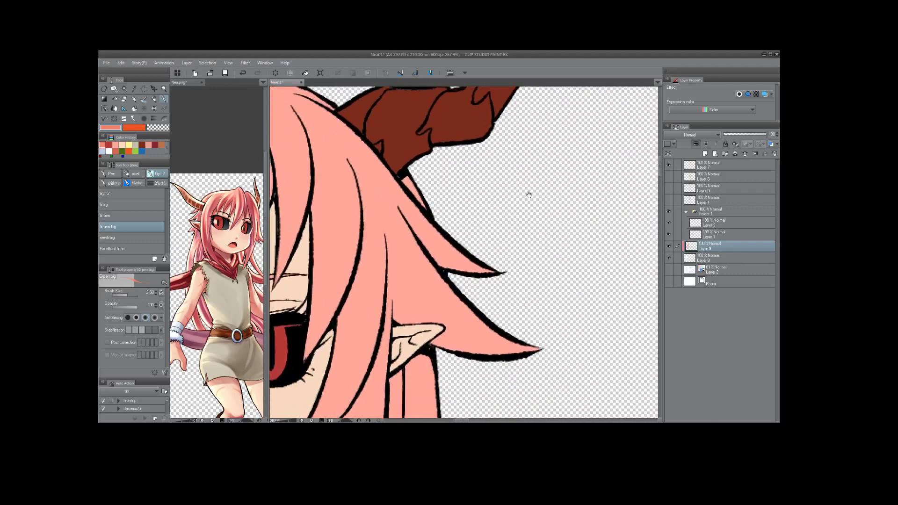
pyautogui.scroll(-10, 507, 222)
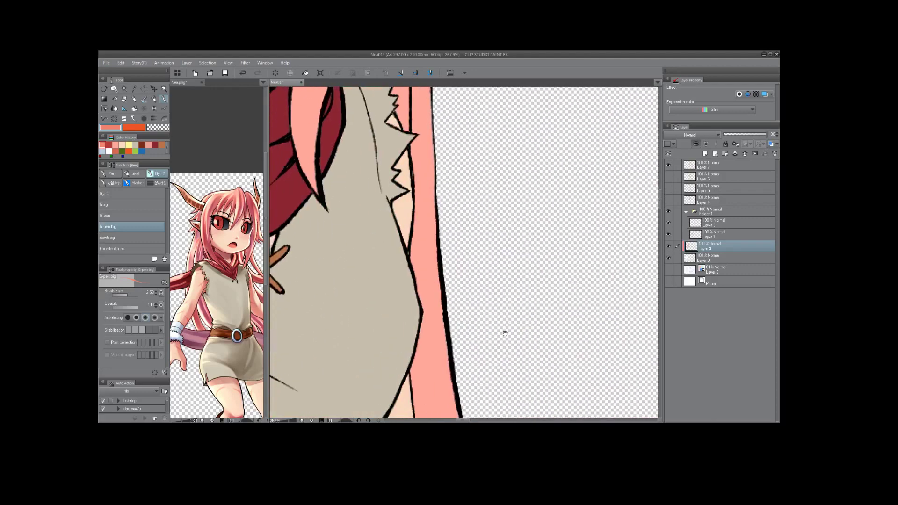
pyautogui.scroll(-10, 488, 232)
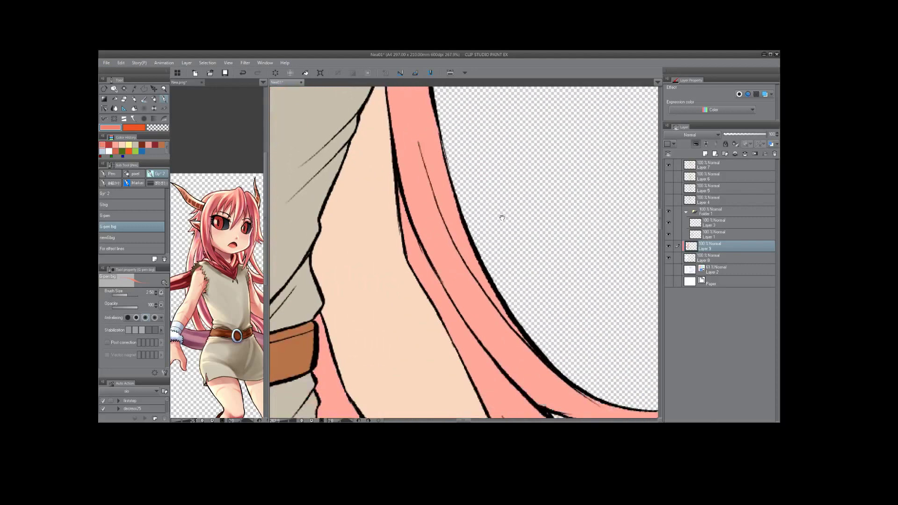
pyautogui.scroll(-10, 528, 187)
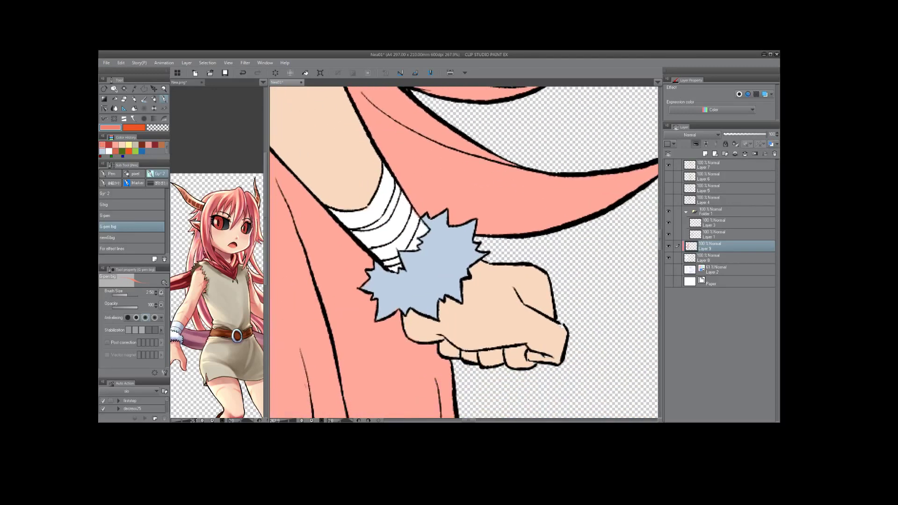
pyautogui.keyDown('alt'); pyautogui.click(416, 216); pyautogui.keyUp('alt')
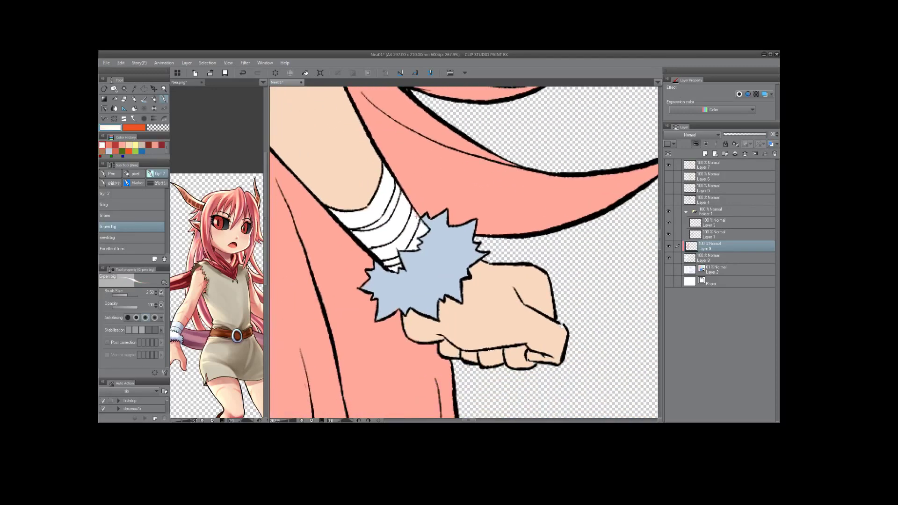
pyautogui.scroll(-3, 542, 287)
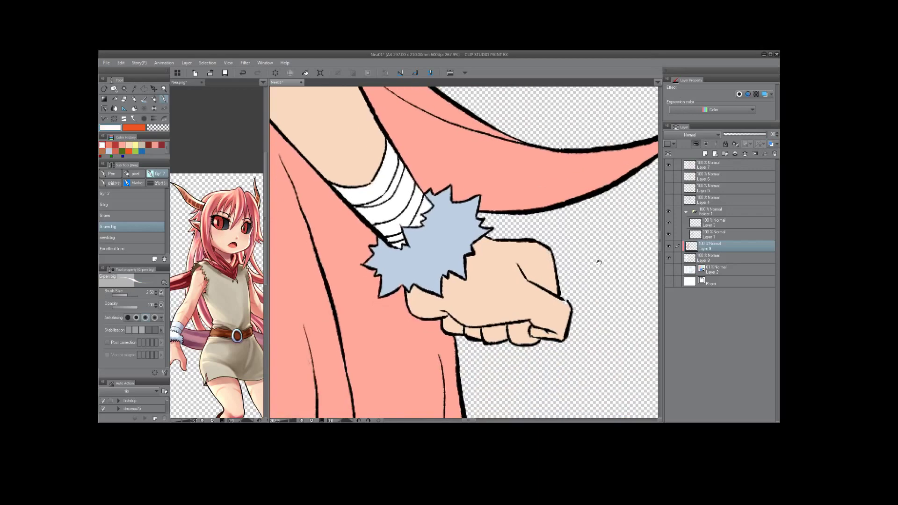
pyautogui.keyDown('alt'); pyautogui.click(527, 279); pyautogui.keyUp('alt')
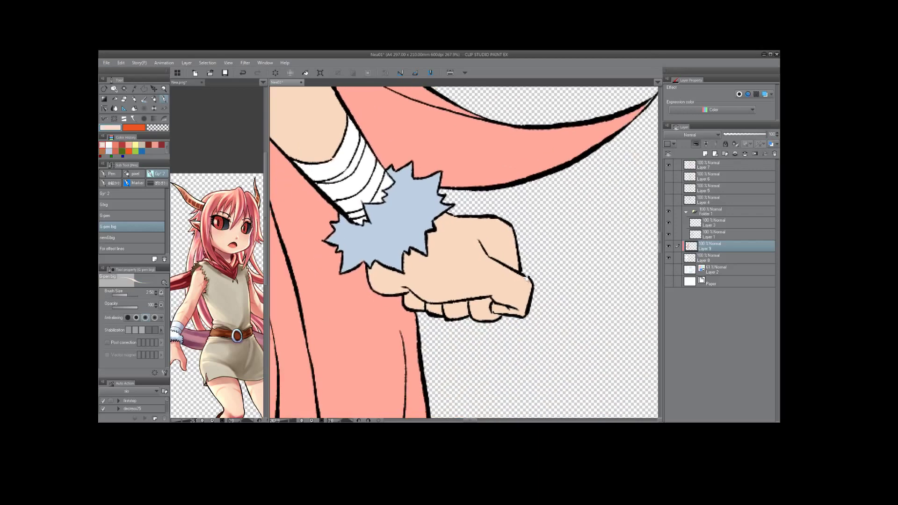
pyautogui.click(684, 254)
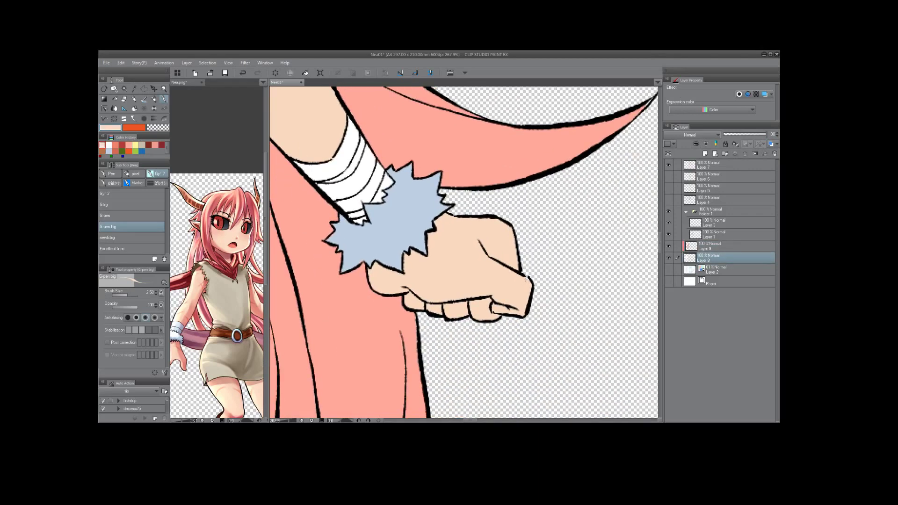
pyautogui.click(706, 246)
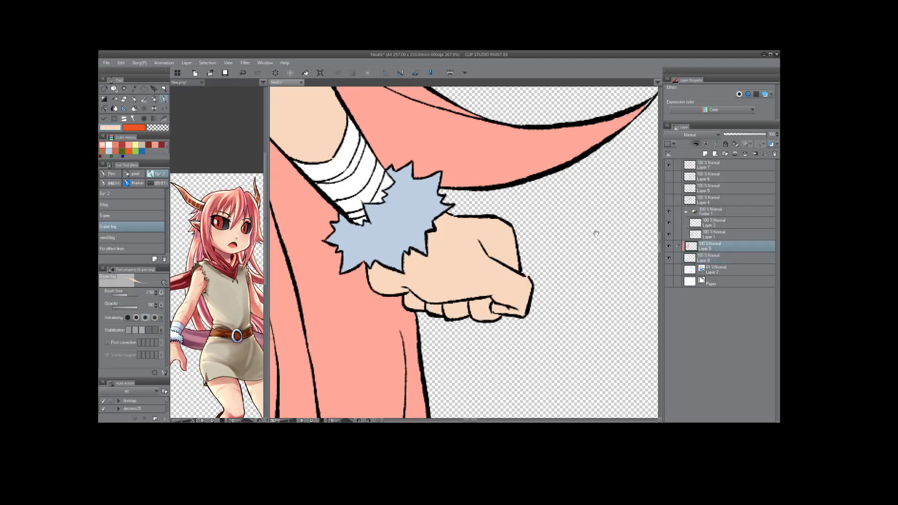
# Check the hair strands on both sides of the figure for gaps and touch up their tips with sampled hair pink.
pyautogui.moveTo(594, 230); pyautogui.dragTo(467, 280)
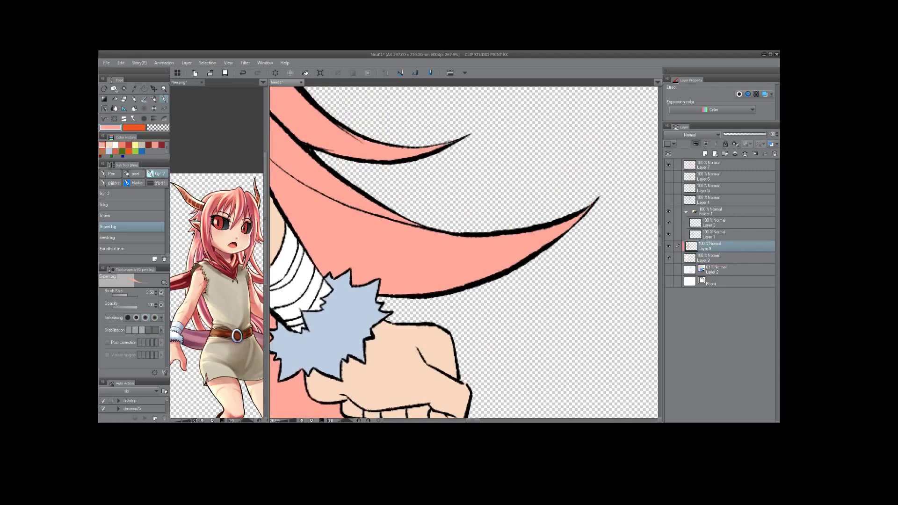
pyautogui.scroll(-5, 454, 161)
pyautogui.moveTo(468, 327); pyautogui.dragTo(463, 227)
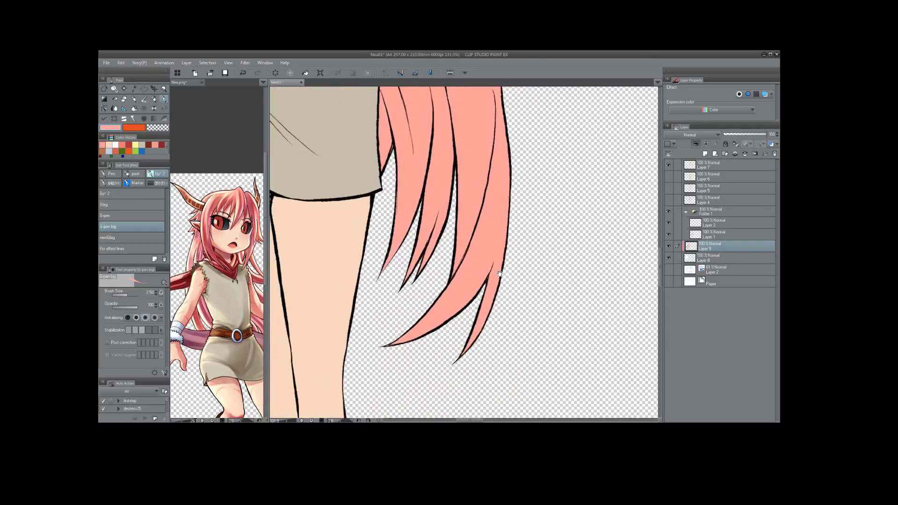
pyautogui.moveTo(449, 349); pyautogui.dragTo(481, 185)
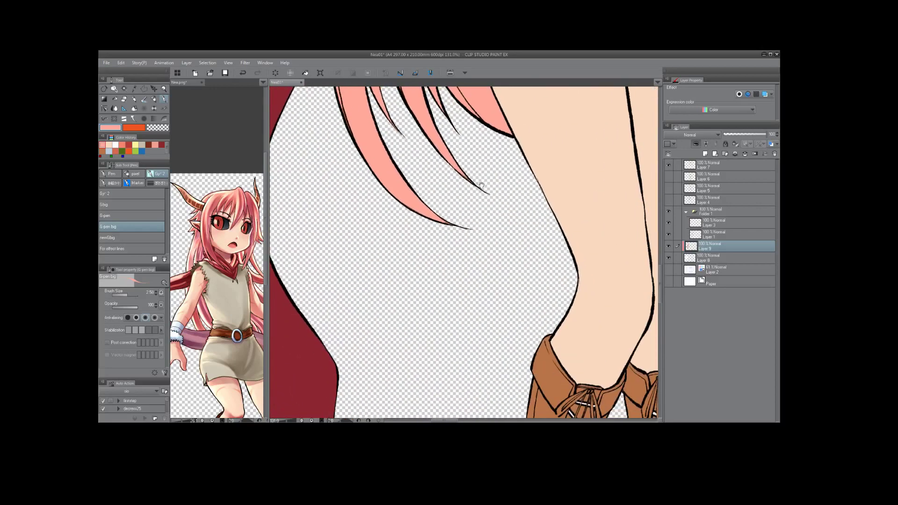
pyautogui.click(466, 192)
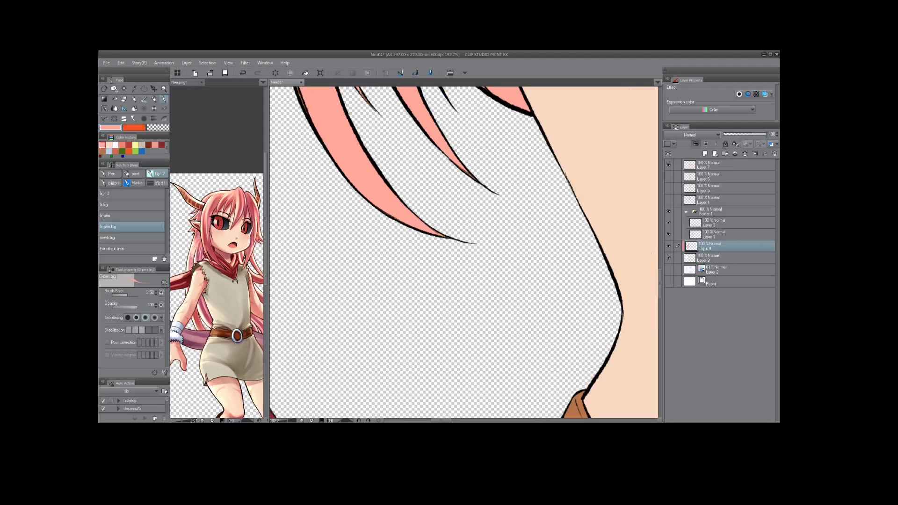
pyautogui.moveTo(521, 187); pyautogui.dragTo(521, 208)
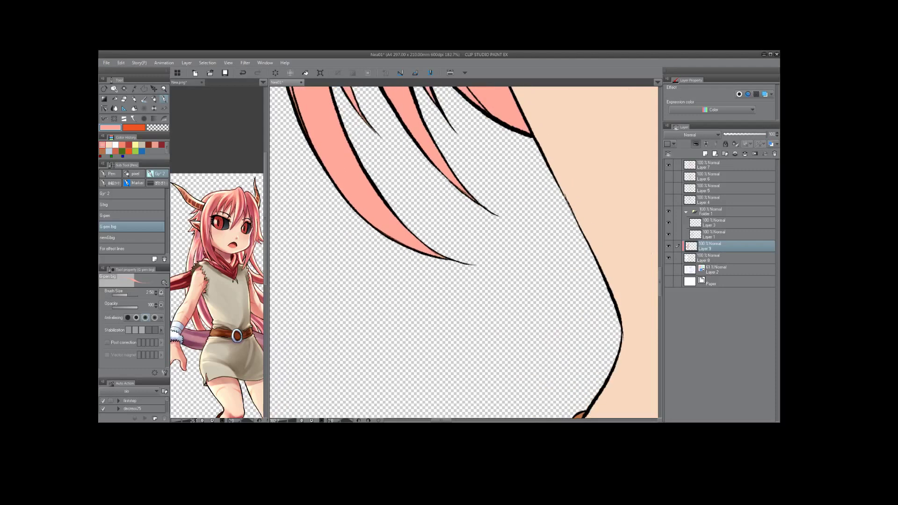
pyautogui.moveTo(468, 117); pyautogui.dragTo(501, 407)
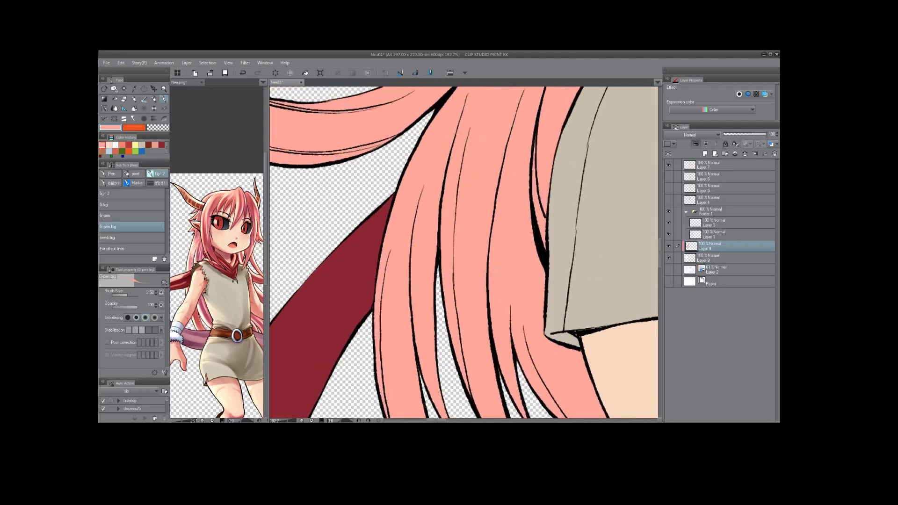
pyautogui.scroll(-4, 514, 262)
pyautogui.moveTo(561, 356); pyautogui.dragTo(513, 262)
pyautogui.scroll(3, 514, 262)
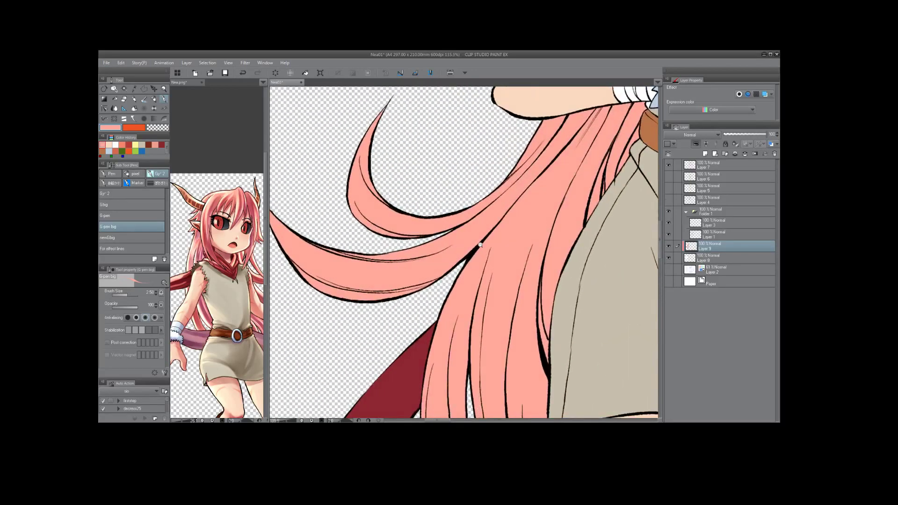
pyautogui.moveTo(440, 257); pyautogui.dragTo(505, 257)
pyautogui.moveTo(565, 233); pyautogui.dragTo(573, 238)
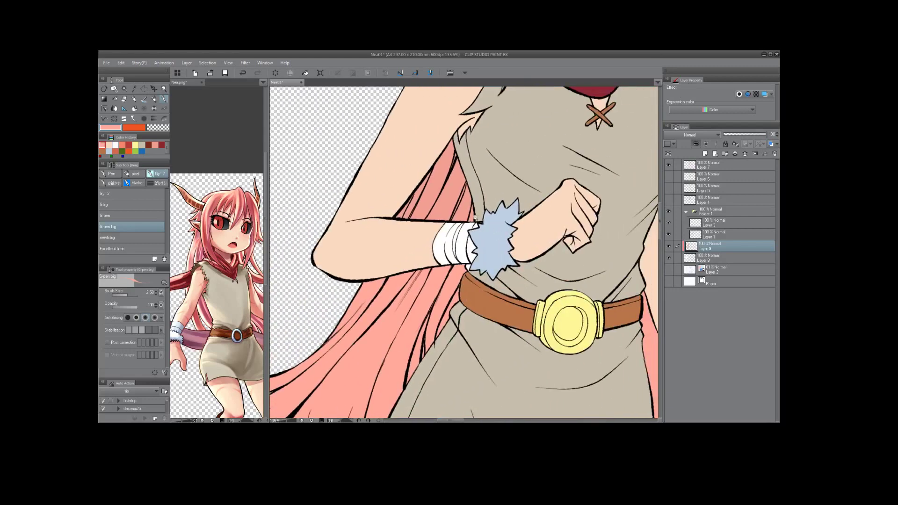
# Touch up the bandage and the area around the fur cuff on her right arm with sampled colours on Layer 9.
pyautogui.scroll(3, 472, 218)
pyautogui.keyDown('alt'); pyautogui.click(467, 237); pyautogui.keyUp('alt')
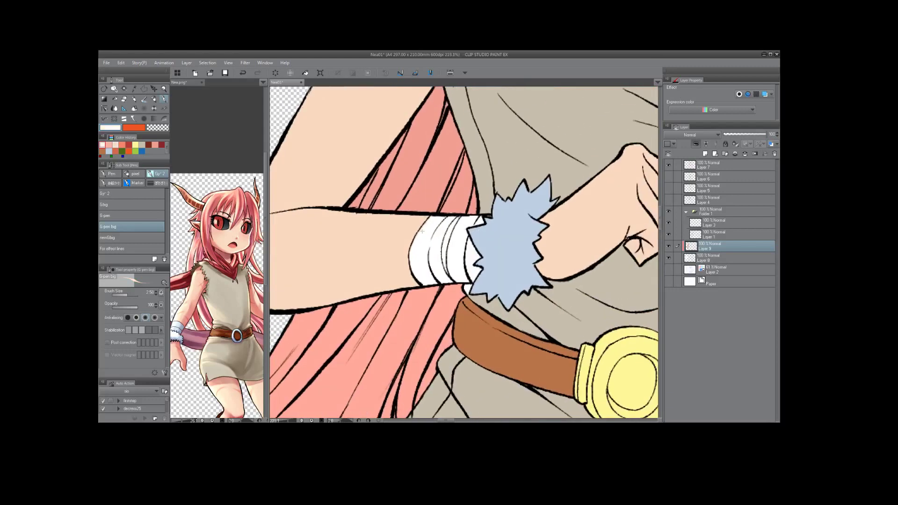
pyautogui.keyDown('alt'); pyautogui.click(547, 232); pyautogui.keyUp('alt')
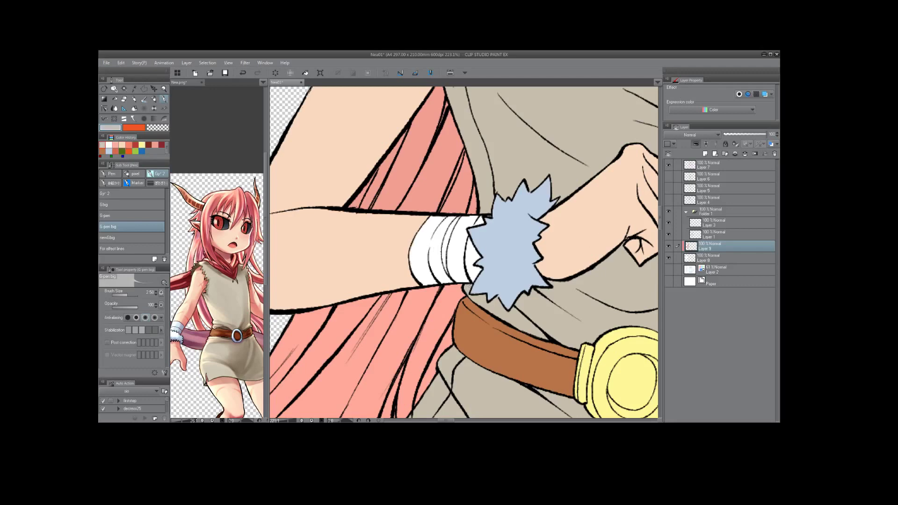
pyautogui.moveTo(578, 244)
pyautogui.mouseDown()
pyautogui.moveTo(487, 145)
pyautogui.moveTo(417, 265)
pyautogui.moveTo(466, 250)
pyautogui.moveTo(569, 286)
pyautogui.moveTo(578, 216)
pyautogui.moveTo(588, 214)
pyautogui.moveTo(531, 235)
pyautogui.mouseUp()
# Hide the handwritten step notes on Layer 7 and make Layer 8 the active layer with the whole figure in view.
pyautogui.scroll(-10, 532, 235)
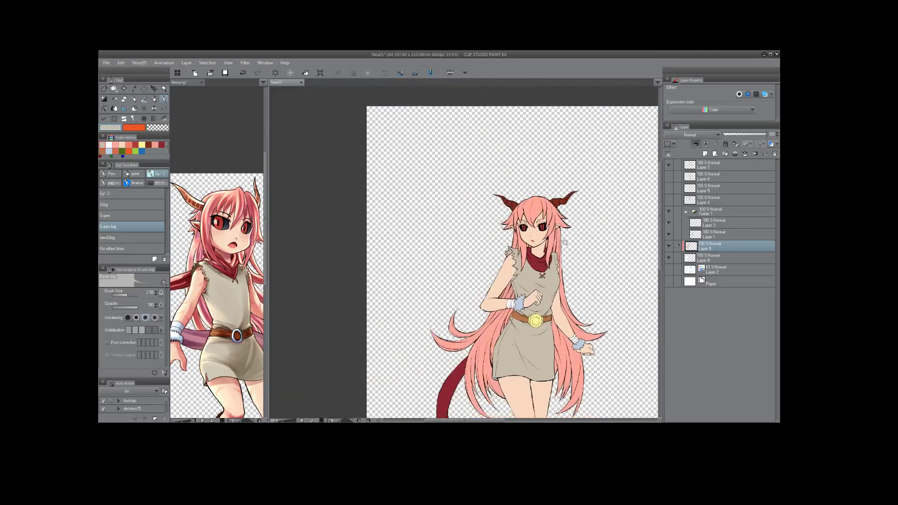
pyautogui.scroll(-3, 541, 245)
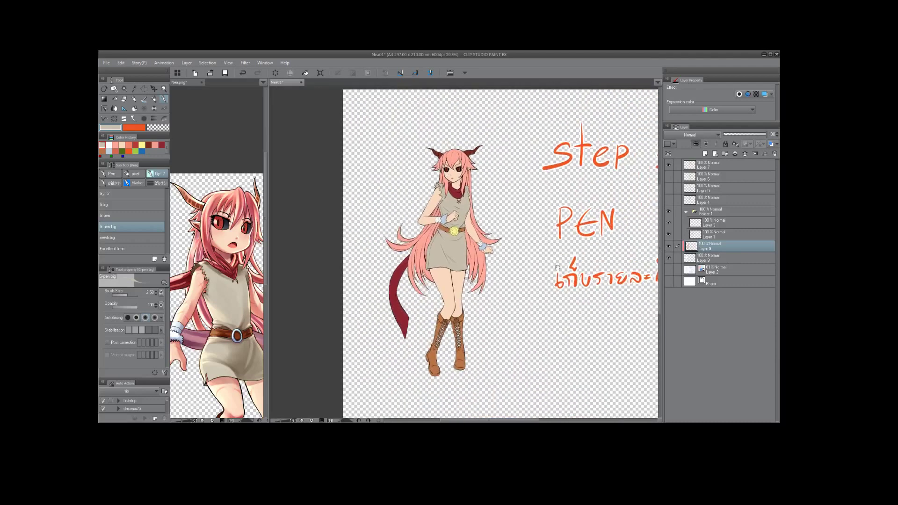
pyautogui.click(669, 165)
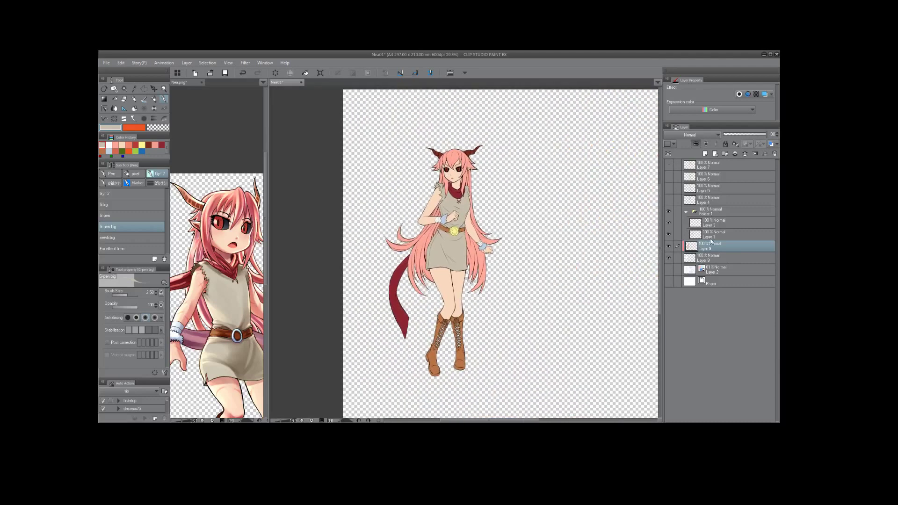
pyautogui.moveTo(624, 287); pyautogui.dragTo(566, 272)
pyautogui.click(716, 257)
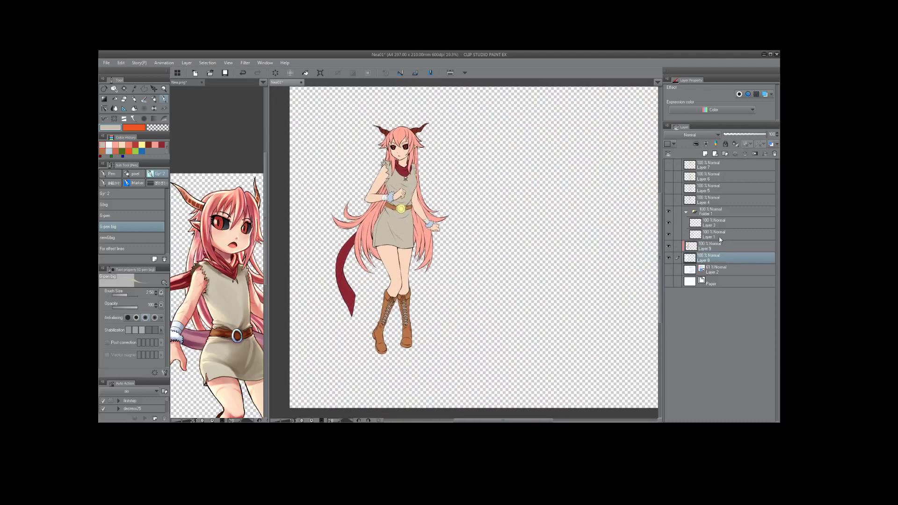
# Pick dark green from the colour history and handwrite "THAN YOU" beside the figure's head on Layer 8.
pyautogui.click(121, 151)
pyautogui.moveTo(476, 167)
pyautogui.mouseDown()
pyautogui.moveTo(504, 160)
pyautogui.moveTo(491, 183)
pyautogui.moveTo(519, 181)
pyautogui.mouseUp()
pyautogui.moveTo(522, 180)
pyautogui.mouseDown()
pyautogui.moveTo(528, 160)
pyautogui.moveTo(532, 180)
pyautogui.mouseUp()
pyautogui.moveTo(525, 173); pyautogui.dragTo(539, 164)
pyautogui.moveTo(540, 163); pyautogui.dragTo(575, 165)
pyautogui.moveTo(583, 164); pyautogui.dragTo(592, 174)
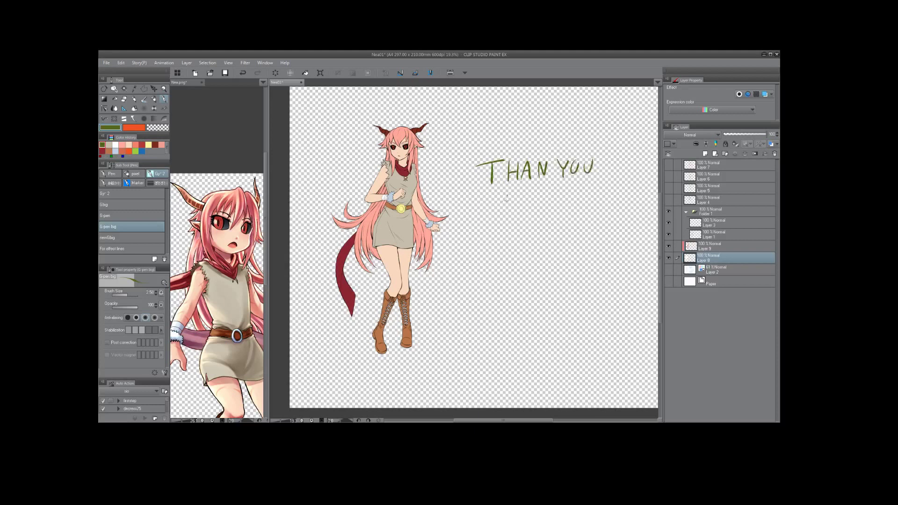
# Handwrite "FOR" and "WATCHING!" in dark green on two lines below the first line of text.
pyautogui.moveTo(506, 197); pyautogui.dragTo(506, 210)
pyautogui.moveTo(505, 197); pyautogui.dragTo(514, 203)
pyautogui.moveTo(523, 197); pyautogui.dragTo(534, 210)
pyautogui.moveTo(534, 198); pyautogui.dragTo(545, 211)
pyautogui.moveTo(477, 235)
pyautogui.mouseDown()
pyautogui.moveTo(491, 255)
pyautogui.moveTo(496, 237)
pyautogui.mouseUp()
pyautogui.moveTo(499, 256); pyautogui.dragTo(526, 236)
pyautogui.moveTo(519, 238)
pyautogui.mouseDown()
pyautogui.moveTo(520, 259)
pyautogui.moveTo(565, 245)
pyautogui.mouseUp()
pyautogui.moveTo(564, 235)
pyautogui.mouseDown()
pyautogui.moveTo(565, 257)
pyautogui.moveTo(578, 236)
pyautogui.mouseUp()
pyautogui.moveTo(574, 237); pyautogui.dragTo(576, 256)
pyautogui.moveTo(580, 257)
pyautogui.mouseDown()
pyautogui.moveTo(590, 257)
pyautogui.moveTo(592, 237)
pyautogui.mouseUp()
pyautogui.moveTo(610, 240)
pyautogui.mouseDown()
pyautogui.moveTo(598, 247)
pyautogui.moveTo(608, 255)
pyautogui.mouseUp()
pyautogui.moveTo(602, 248); pyautogui.dragTo(608, 240)
pyautogui.moveTo(623, 218); pyautogui.dragTo(621, 249)
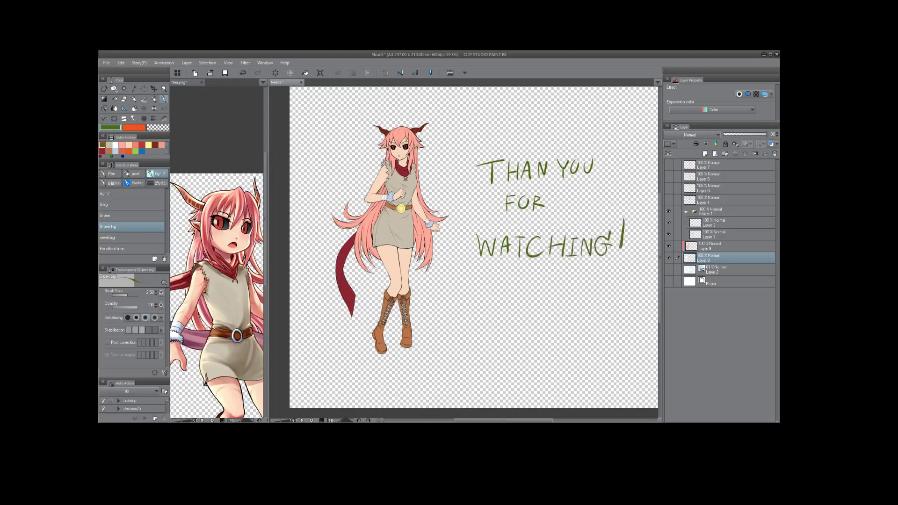